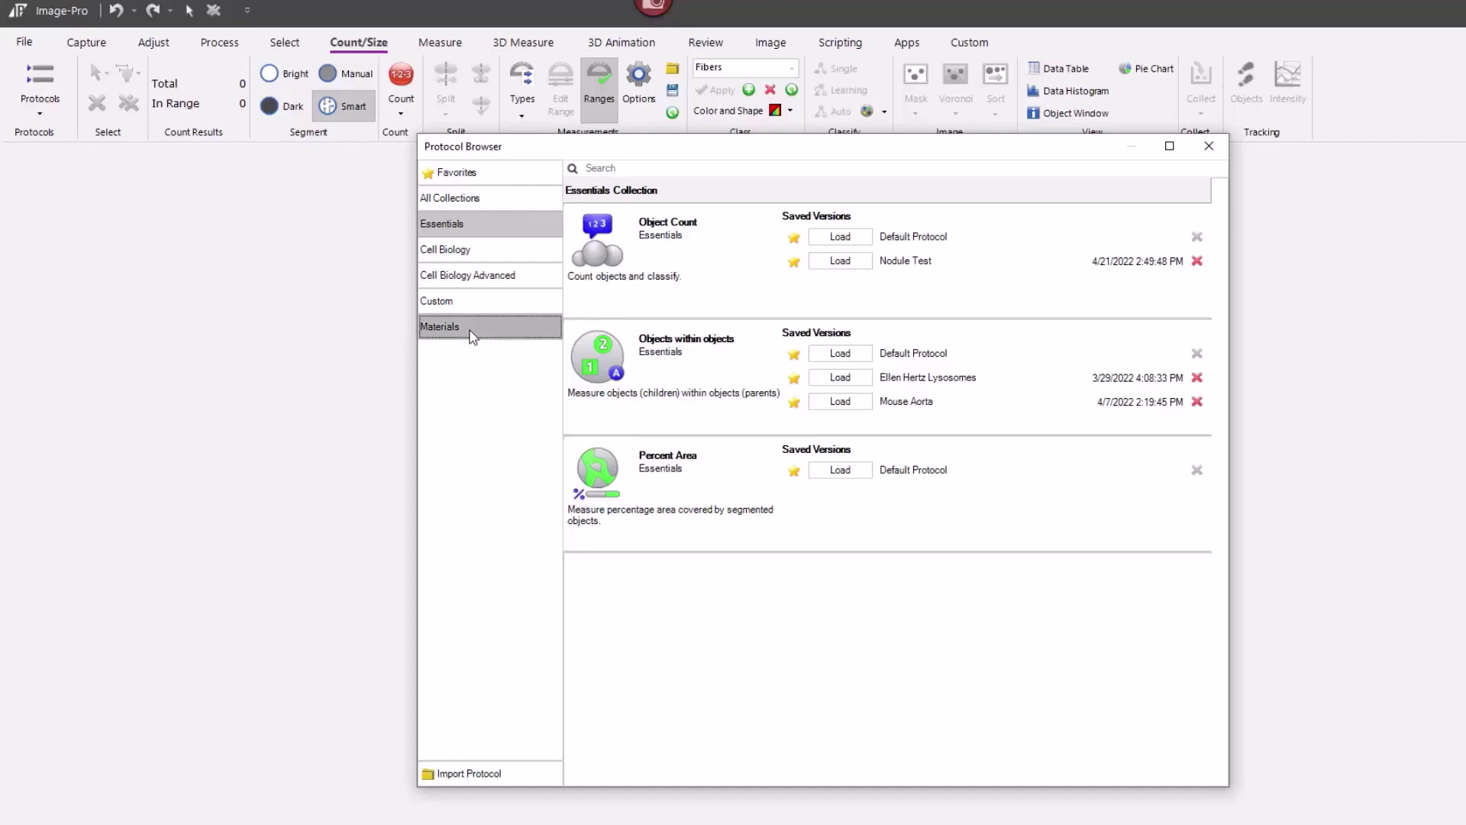
Step: Load the default Fiber Separation protocol from the Materials collection and load its demo with the demo image
click(470, 331)
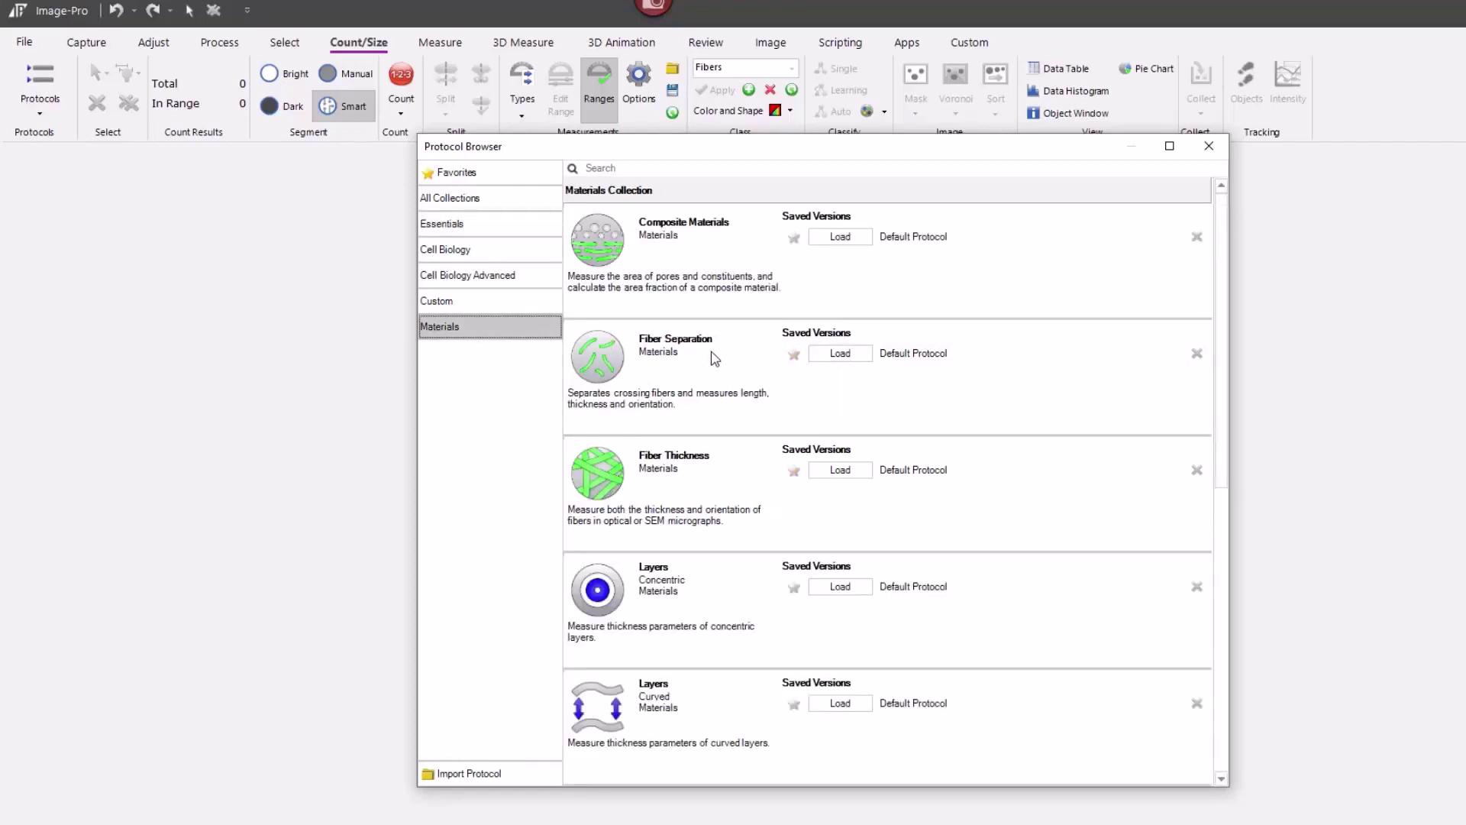
click(840, 355)
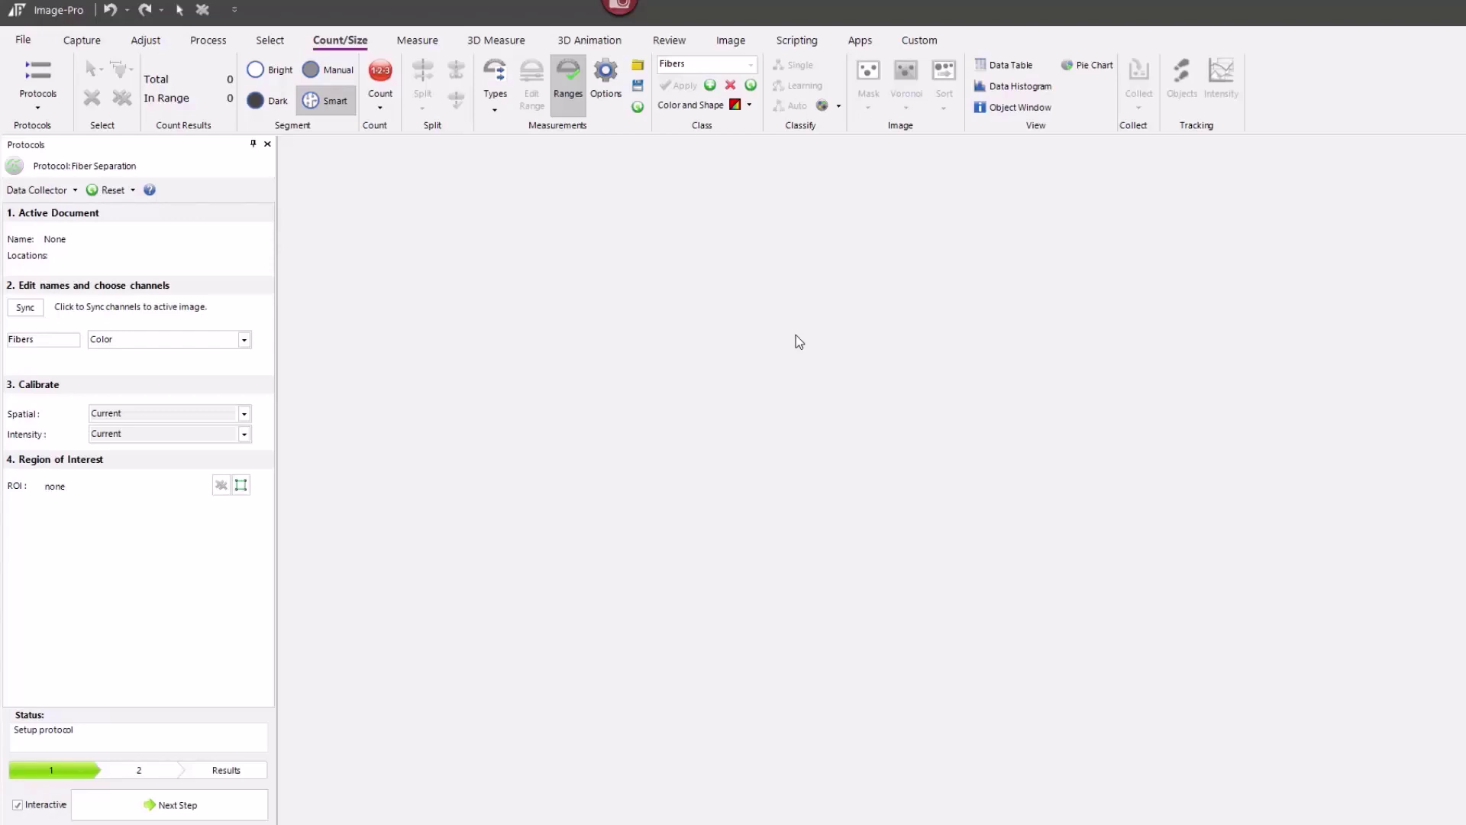
click(134, 190)
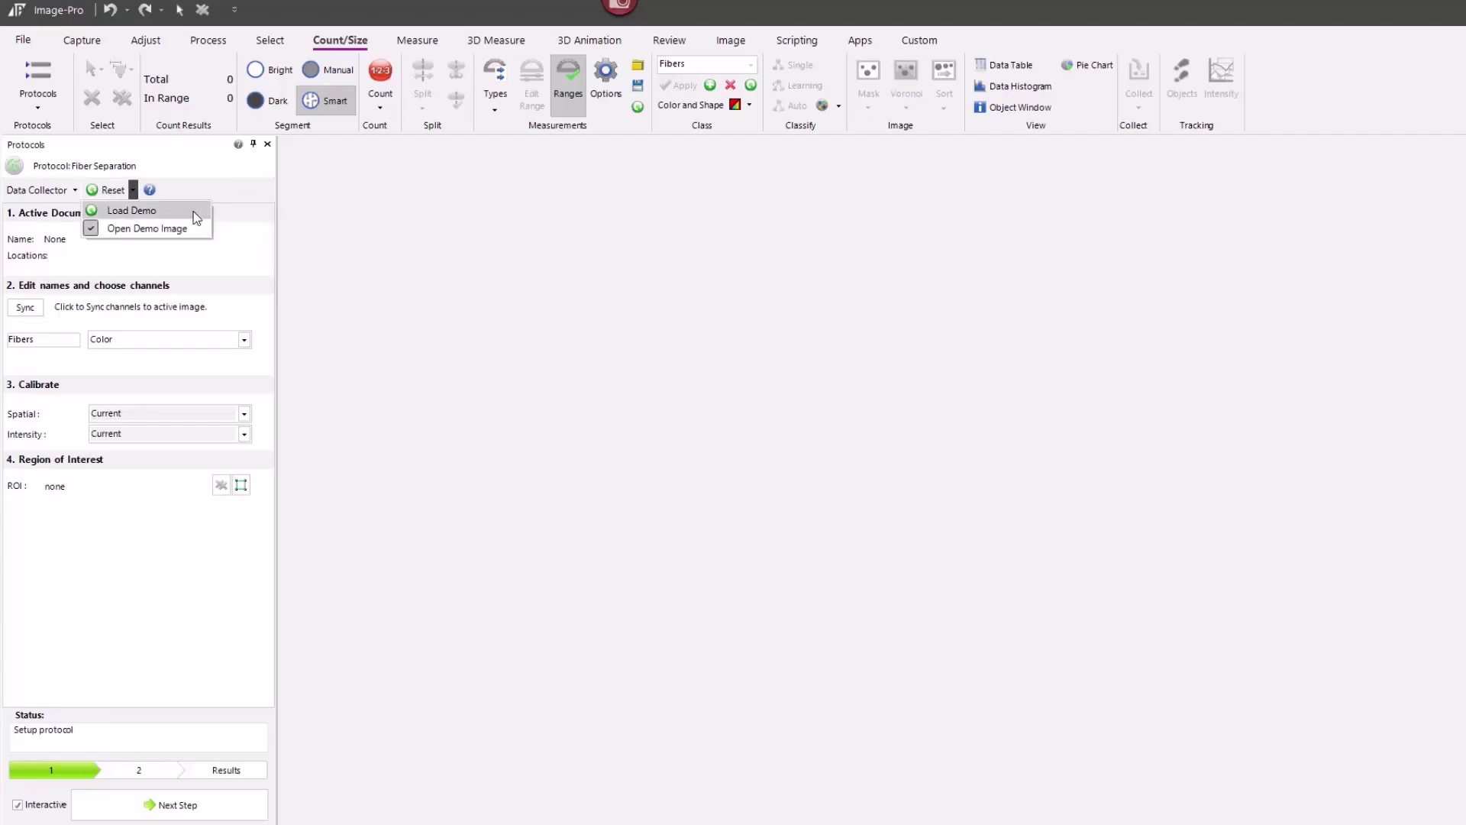
click(201, 228)
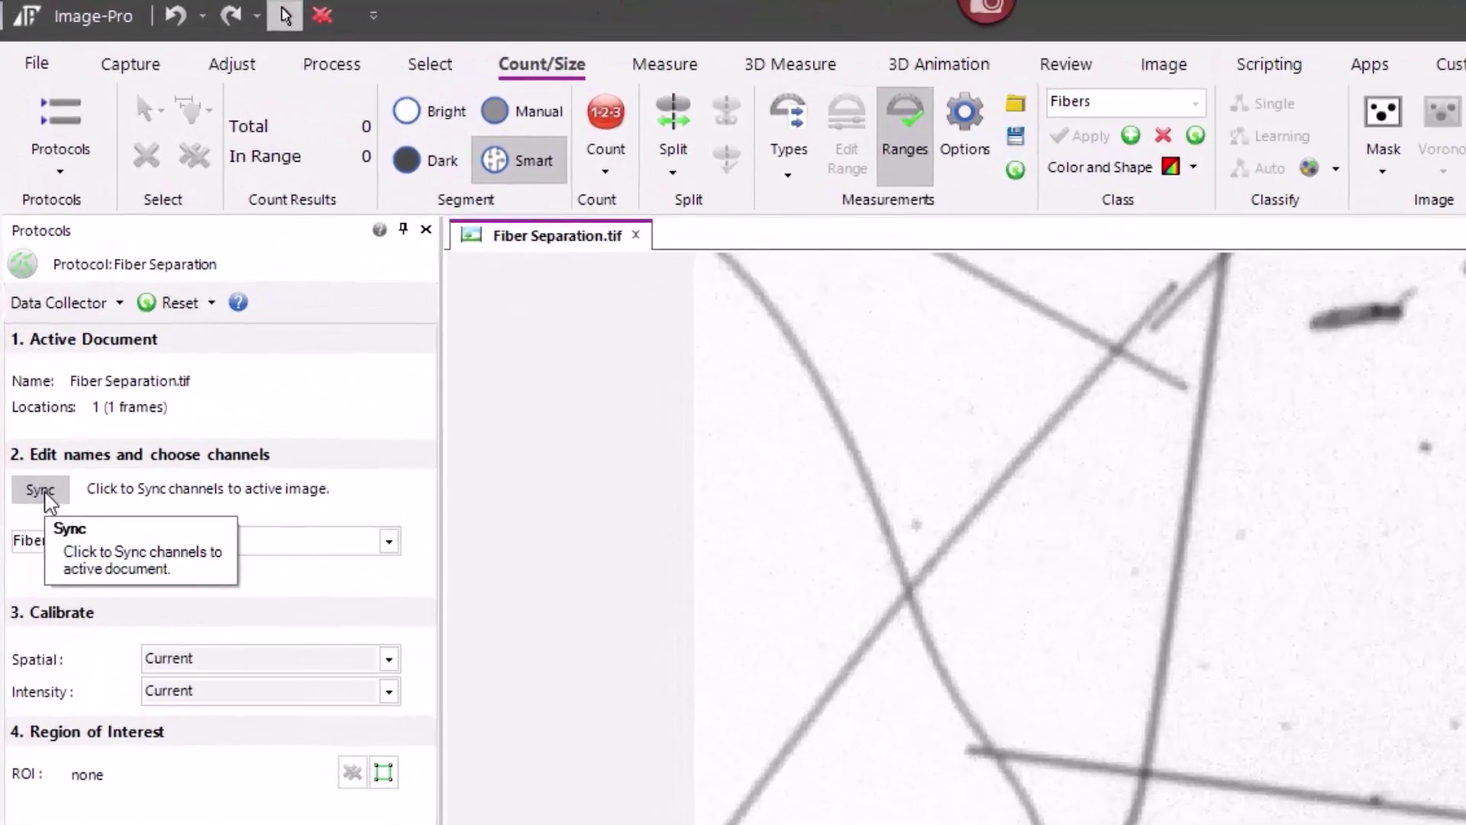
Step: Sync the protocol's channels to the active image, using Mono image for the Fibers channel
click(25, 294)
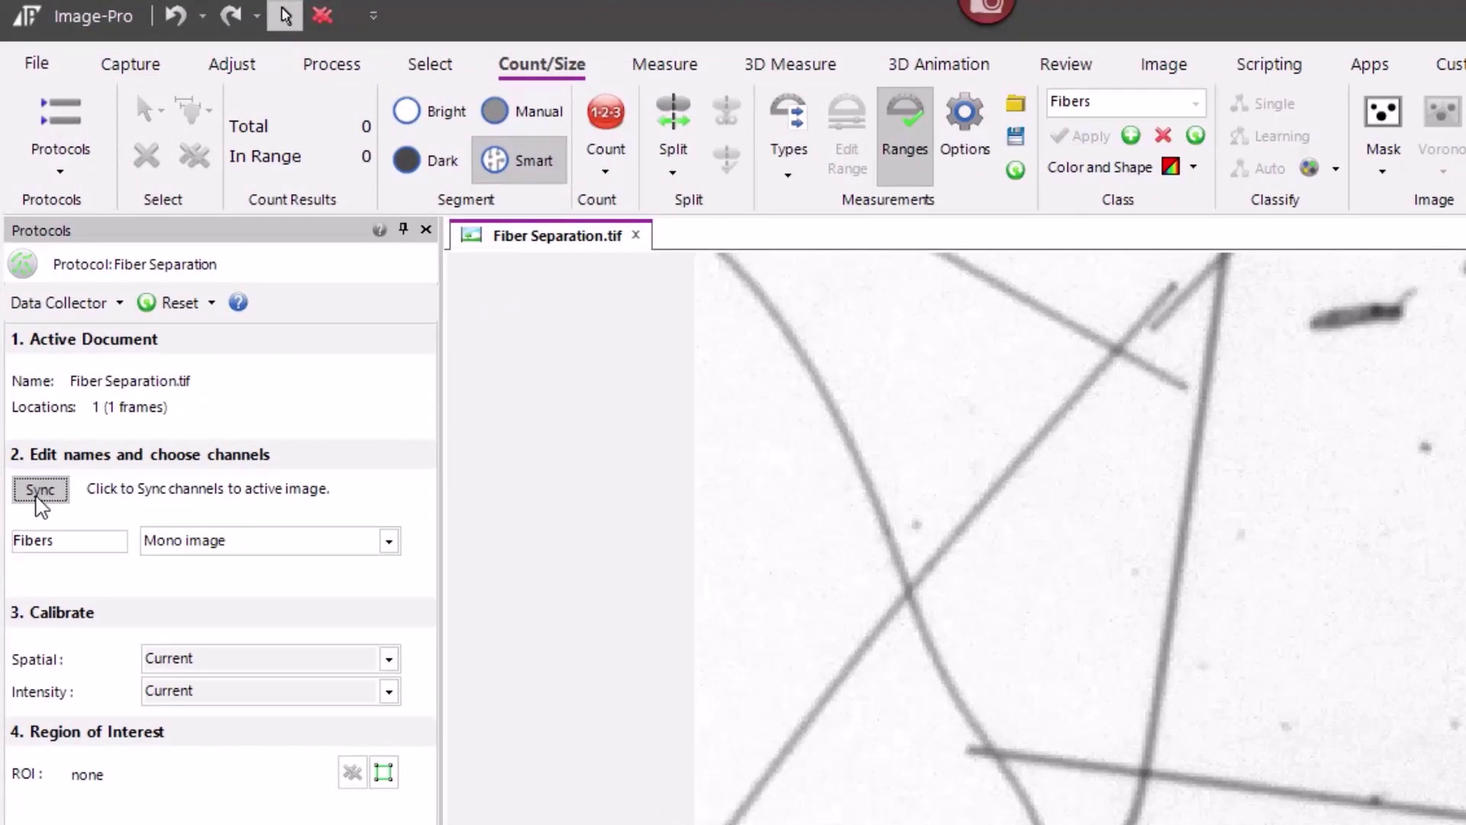
click(389, 540)
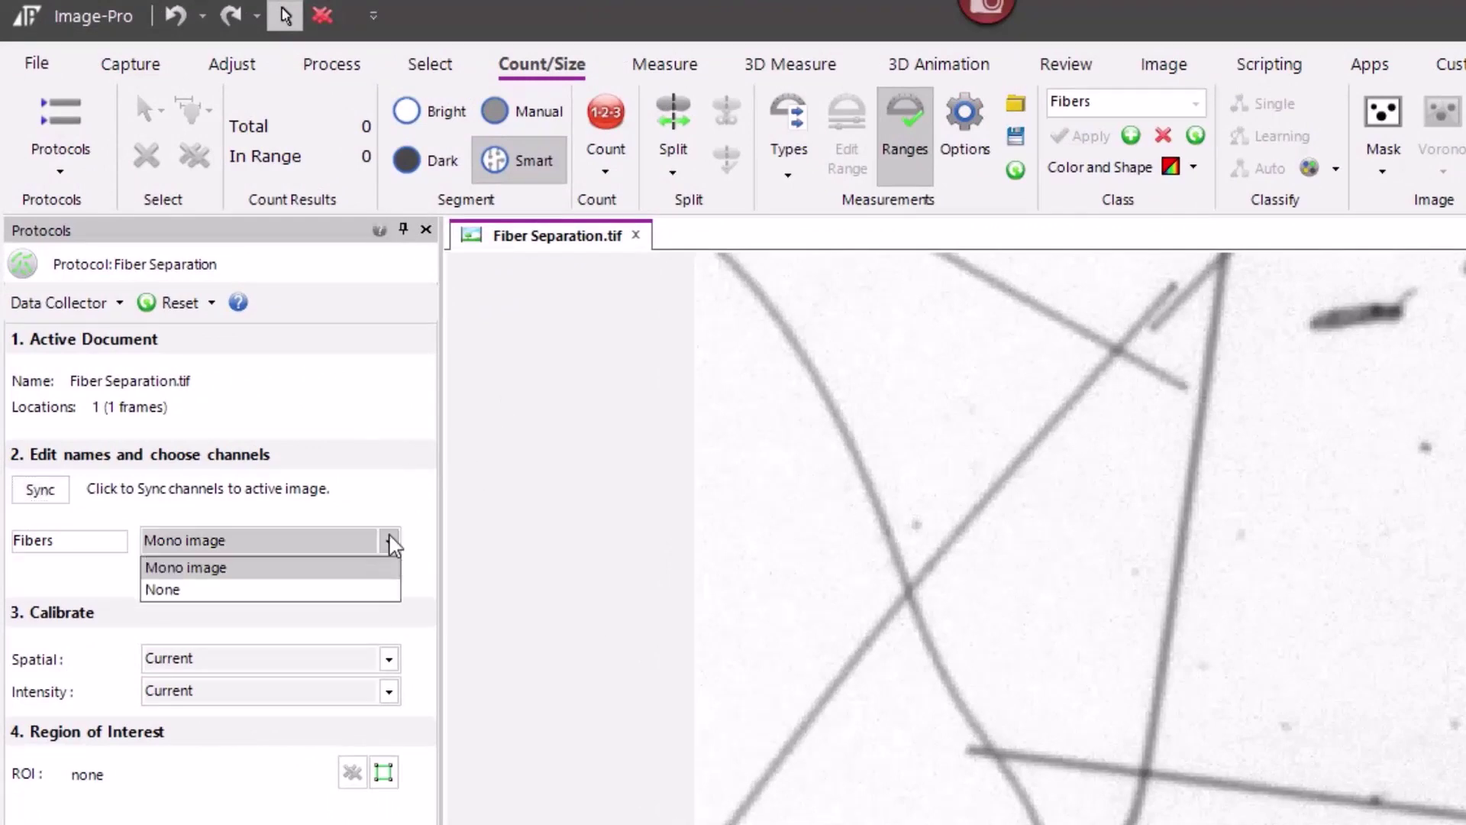
click(389, 540)
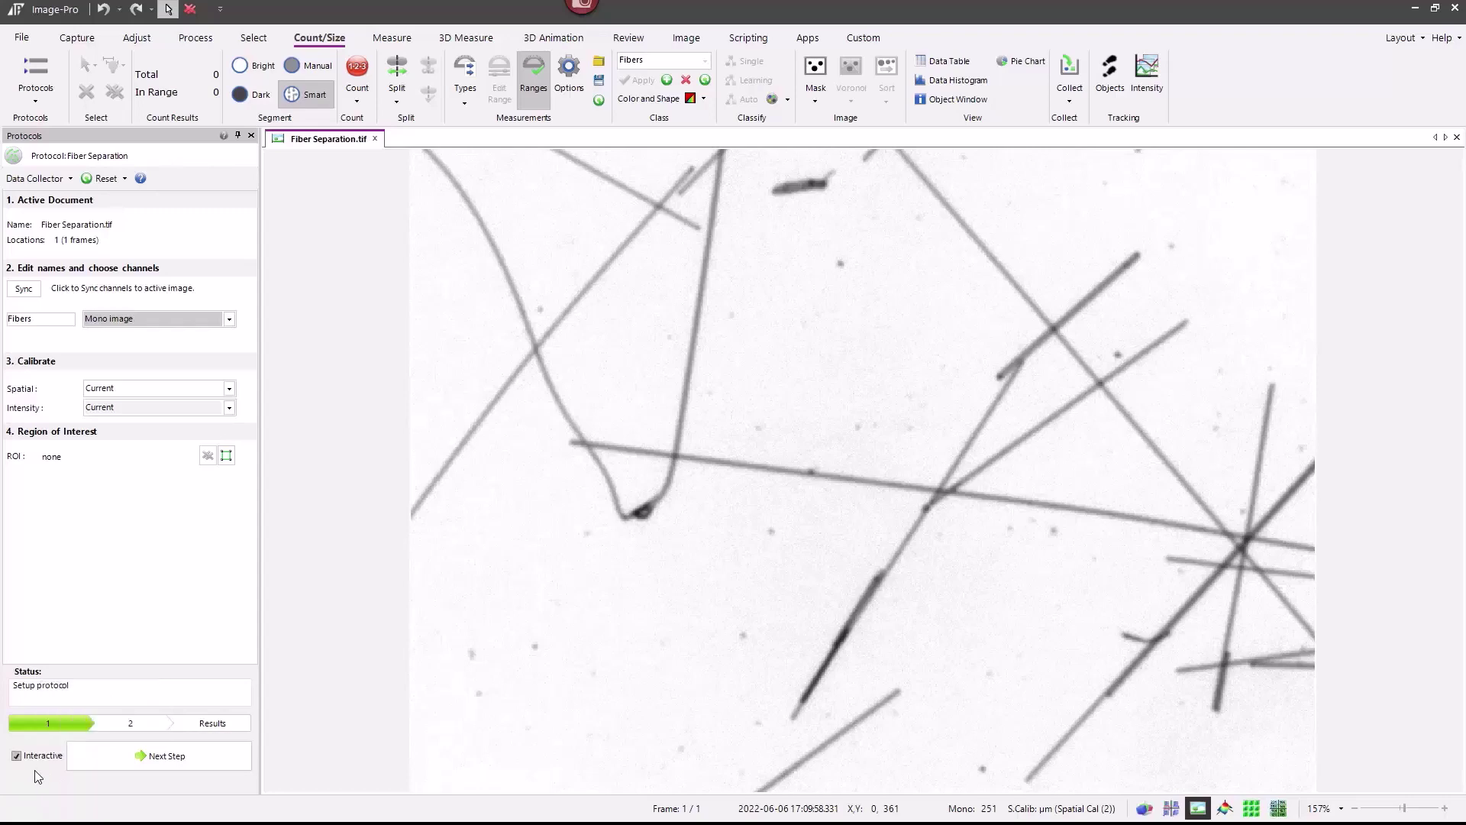
Step: Advance to the protocol's second stage and run the fiber detection with the preset parameters
click(172, 760)
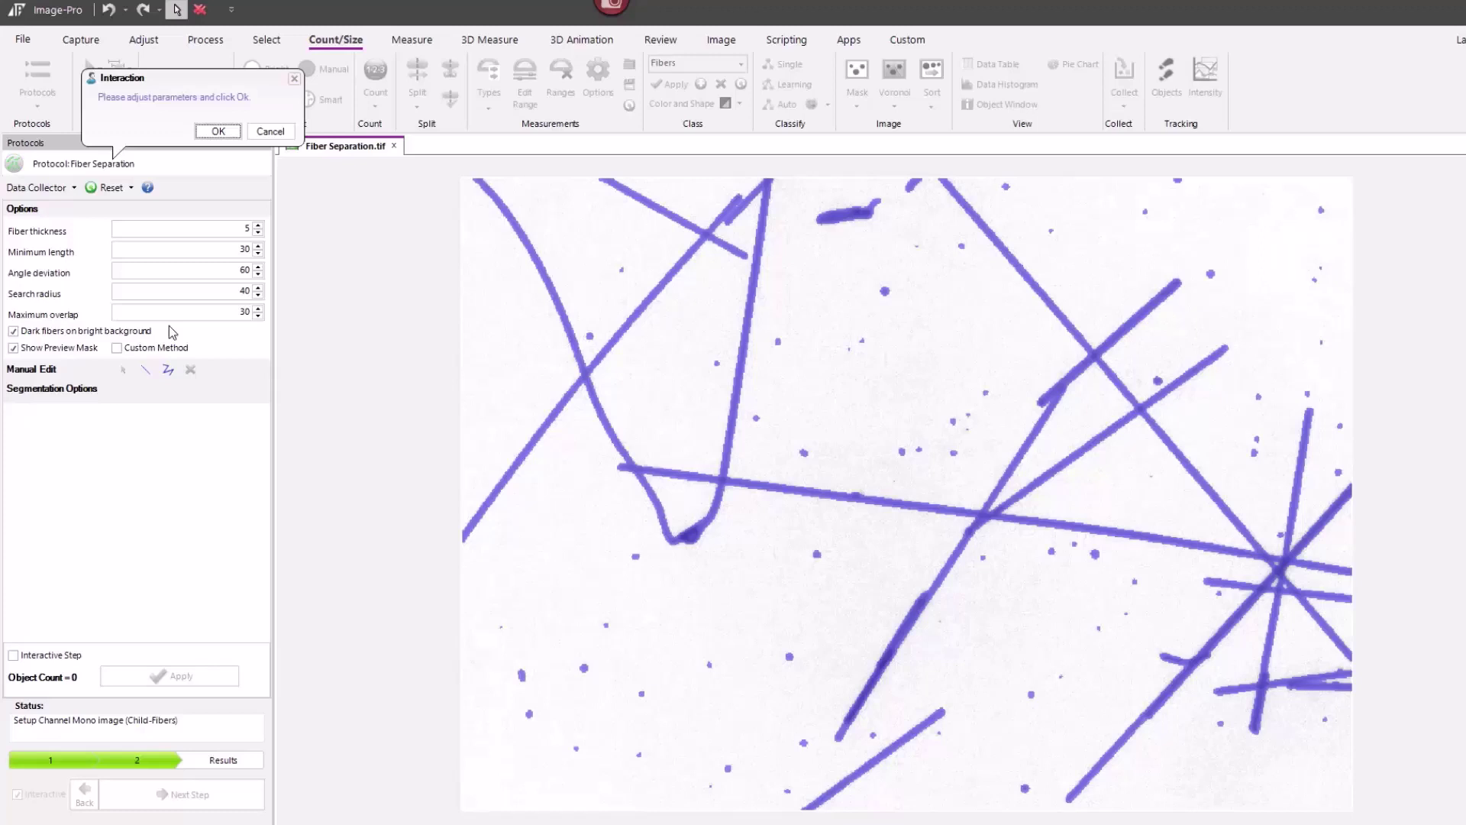
click(169, 370)
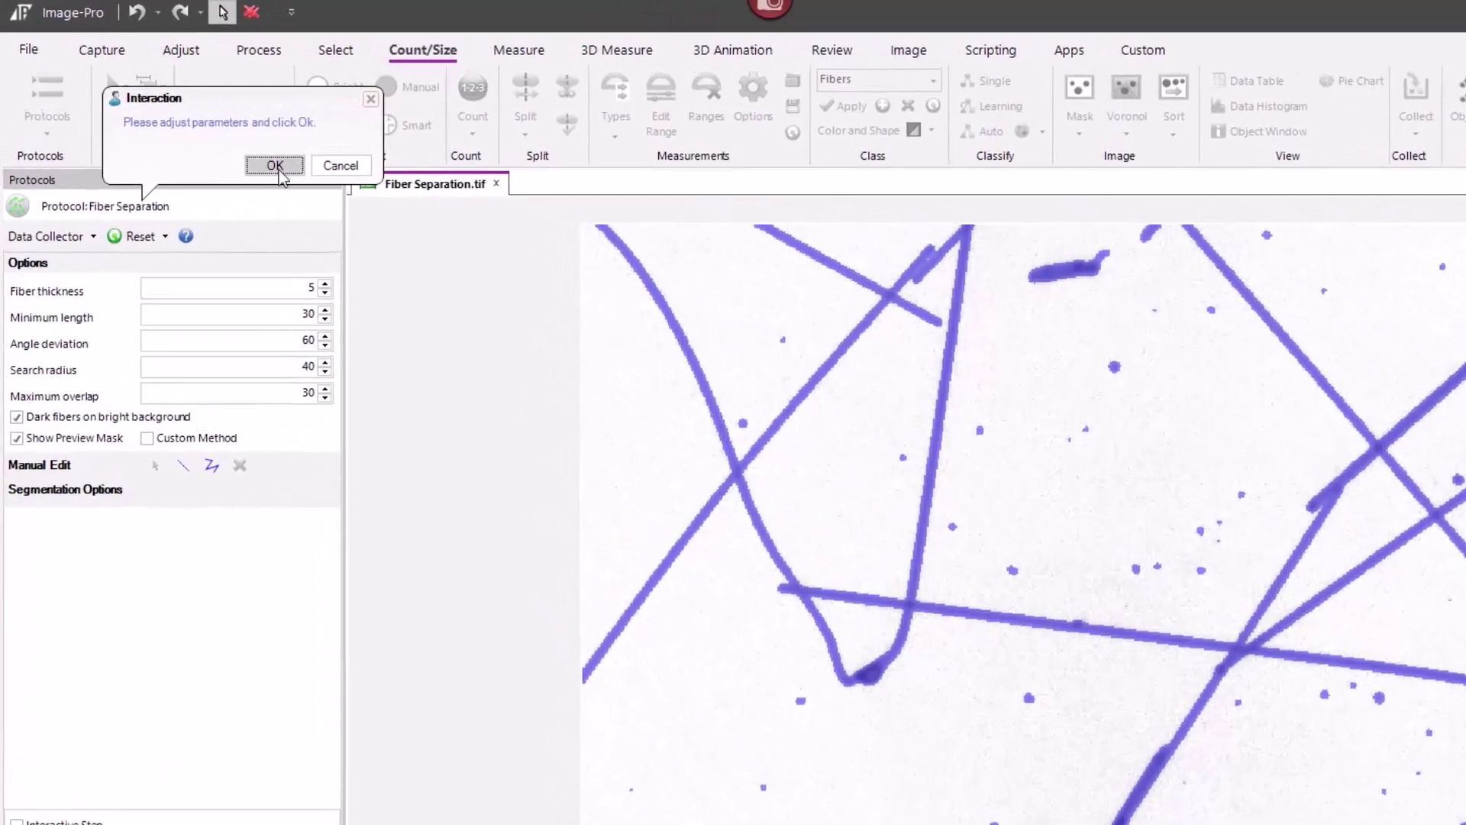
click(275, 166)
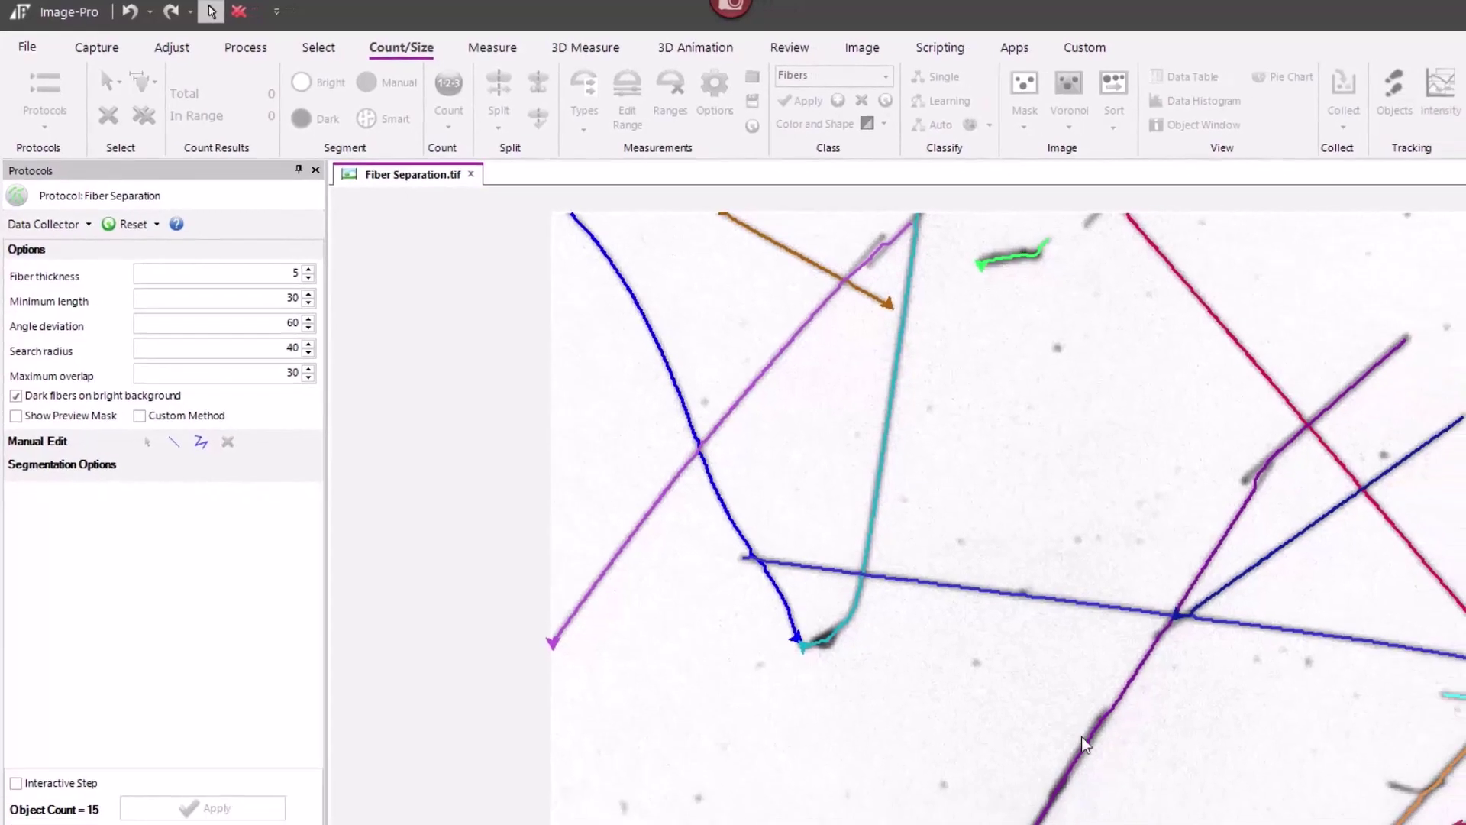
Step: Set the fiber thickness to 3, apply it, and inspect the separated fibers in the image
click(299, 270)
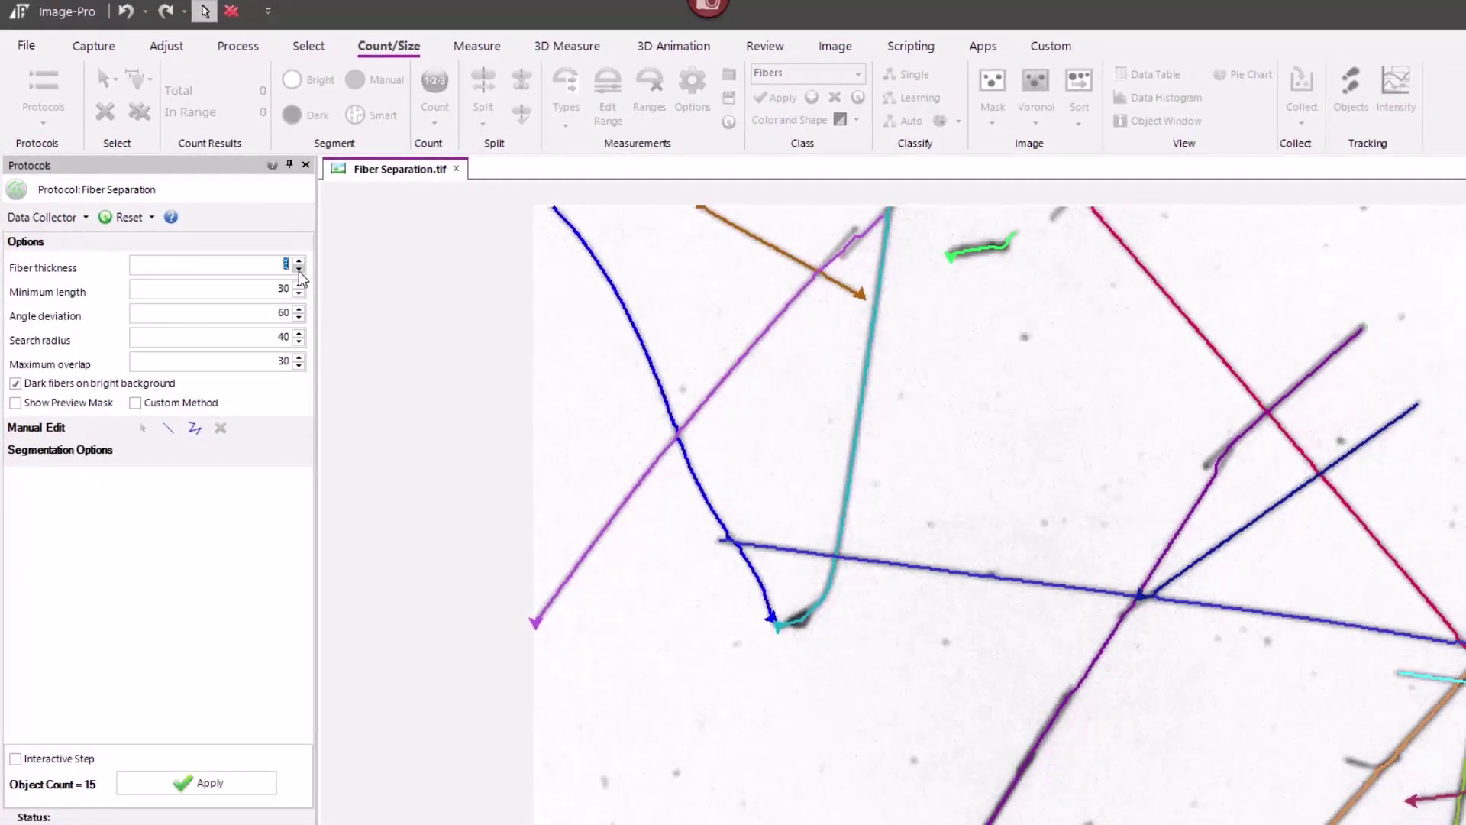
click(202, 784)
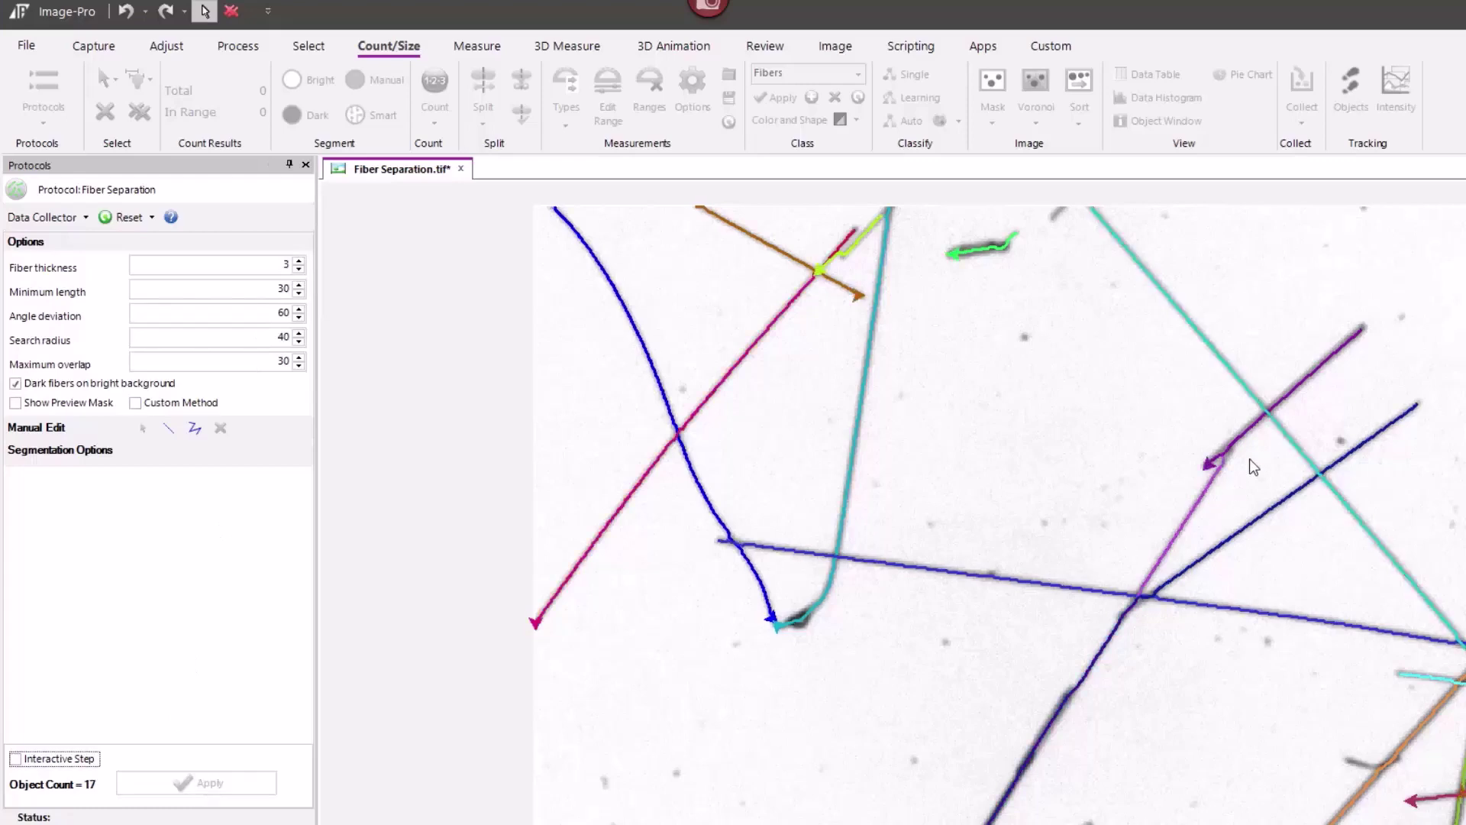
scroll(1253, 456, up, 3)
scroll(1278, 525, down, 2)
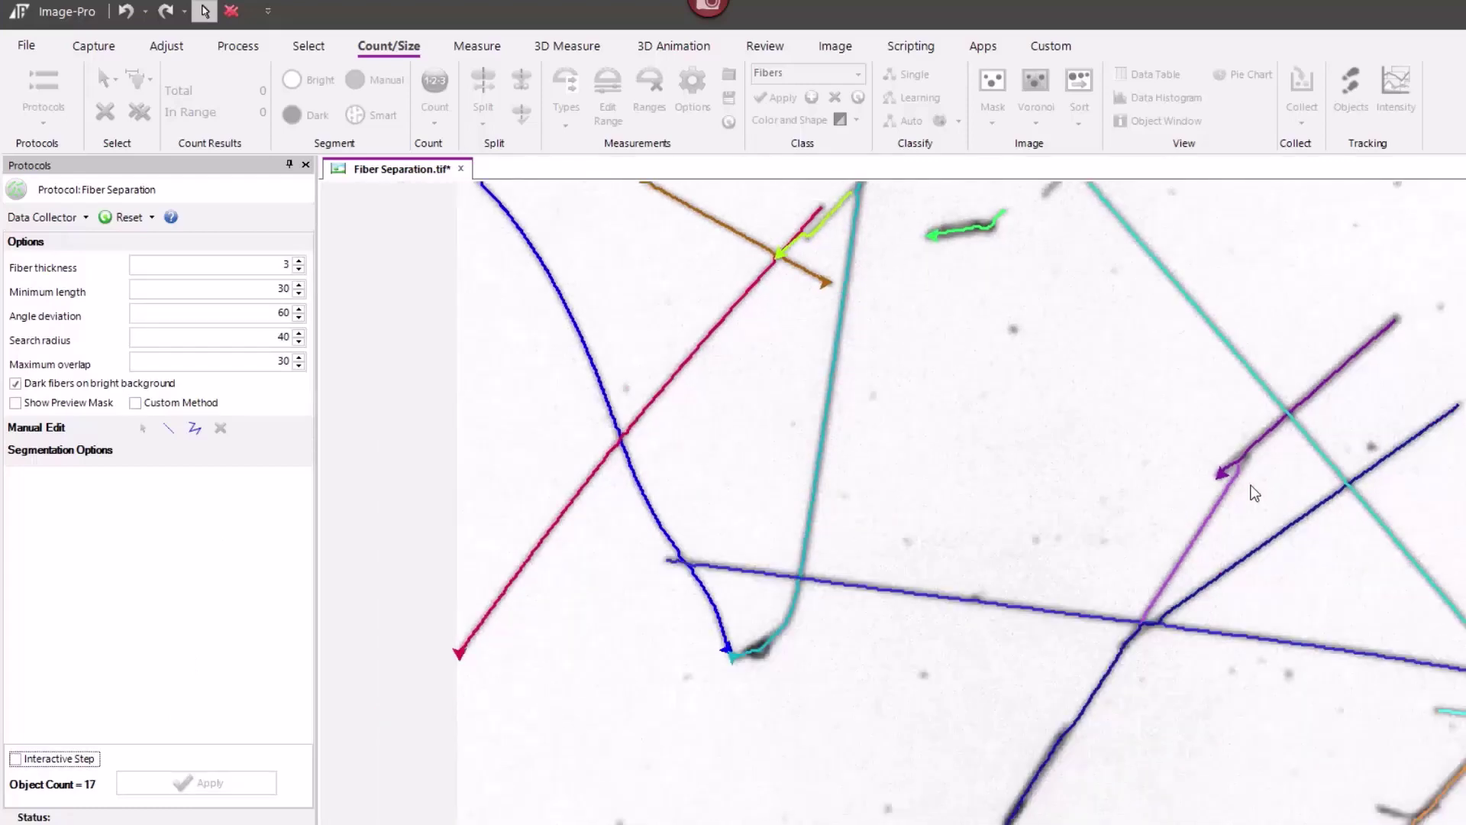
scroll(825, 414, down, 1)
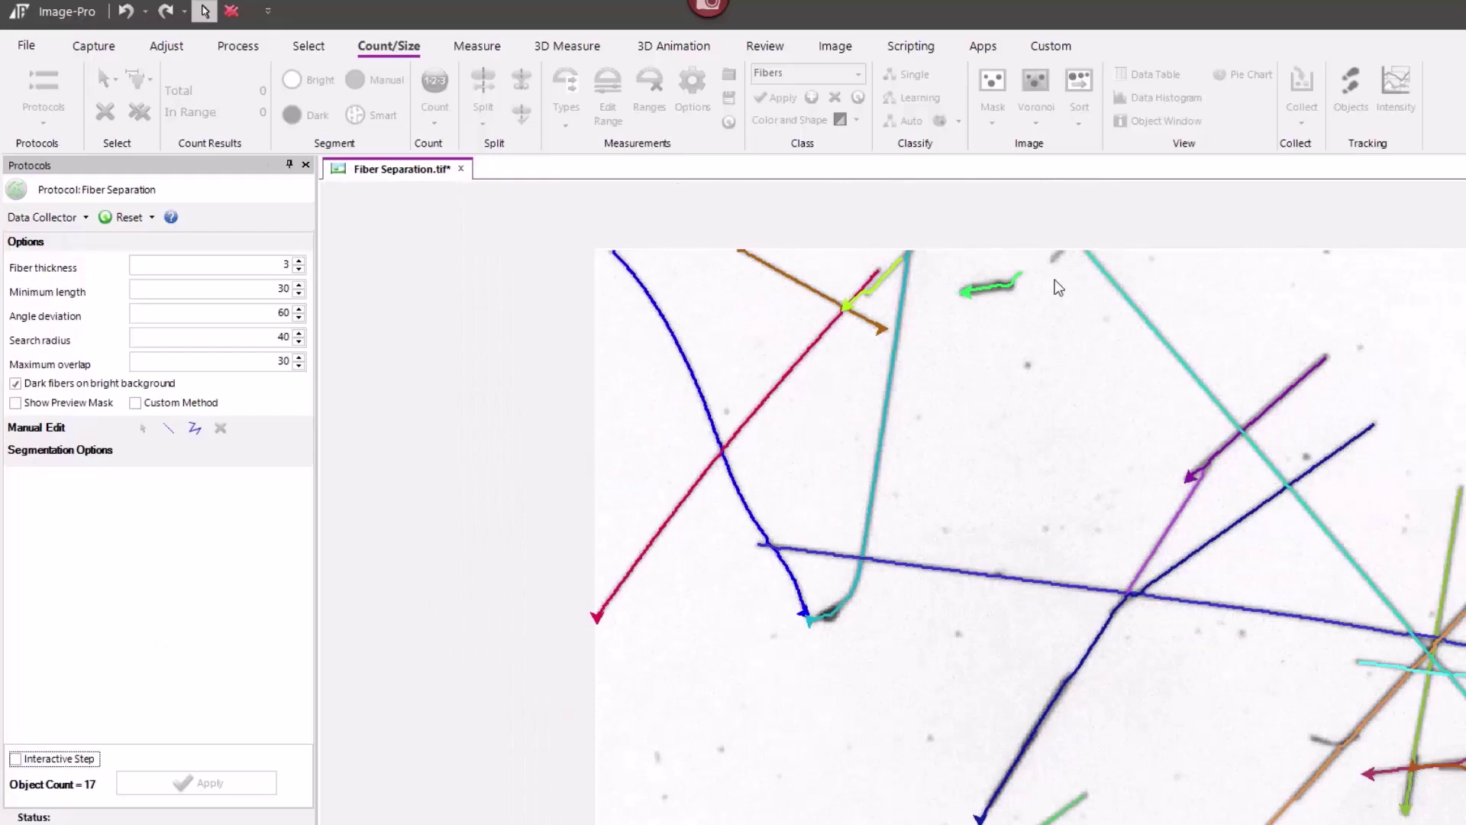
Step: Set the minimum fiber length to 20 and reapply the separation
key(ctrl+s)
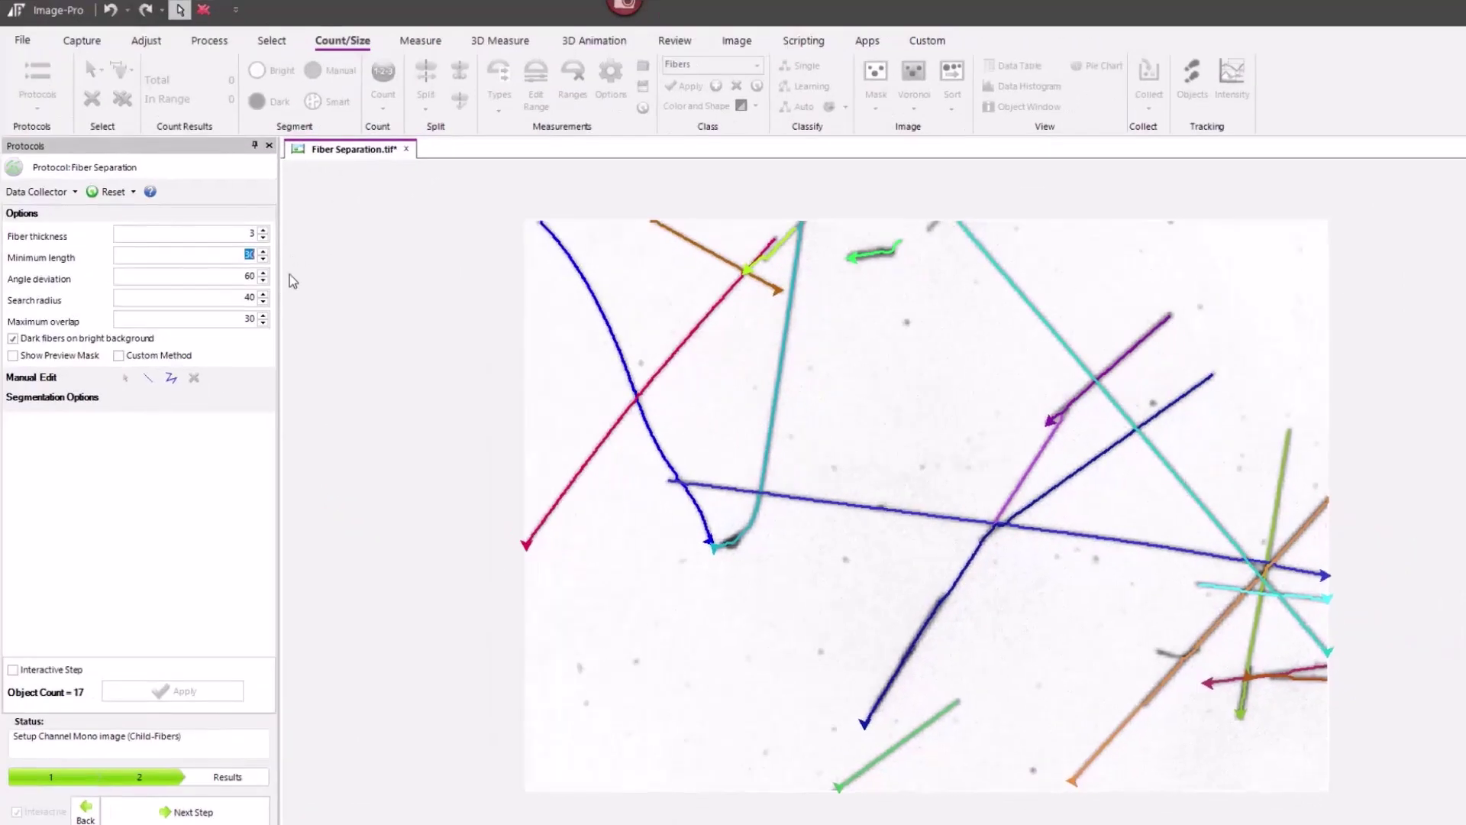
key(Down)
click(187, 694)
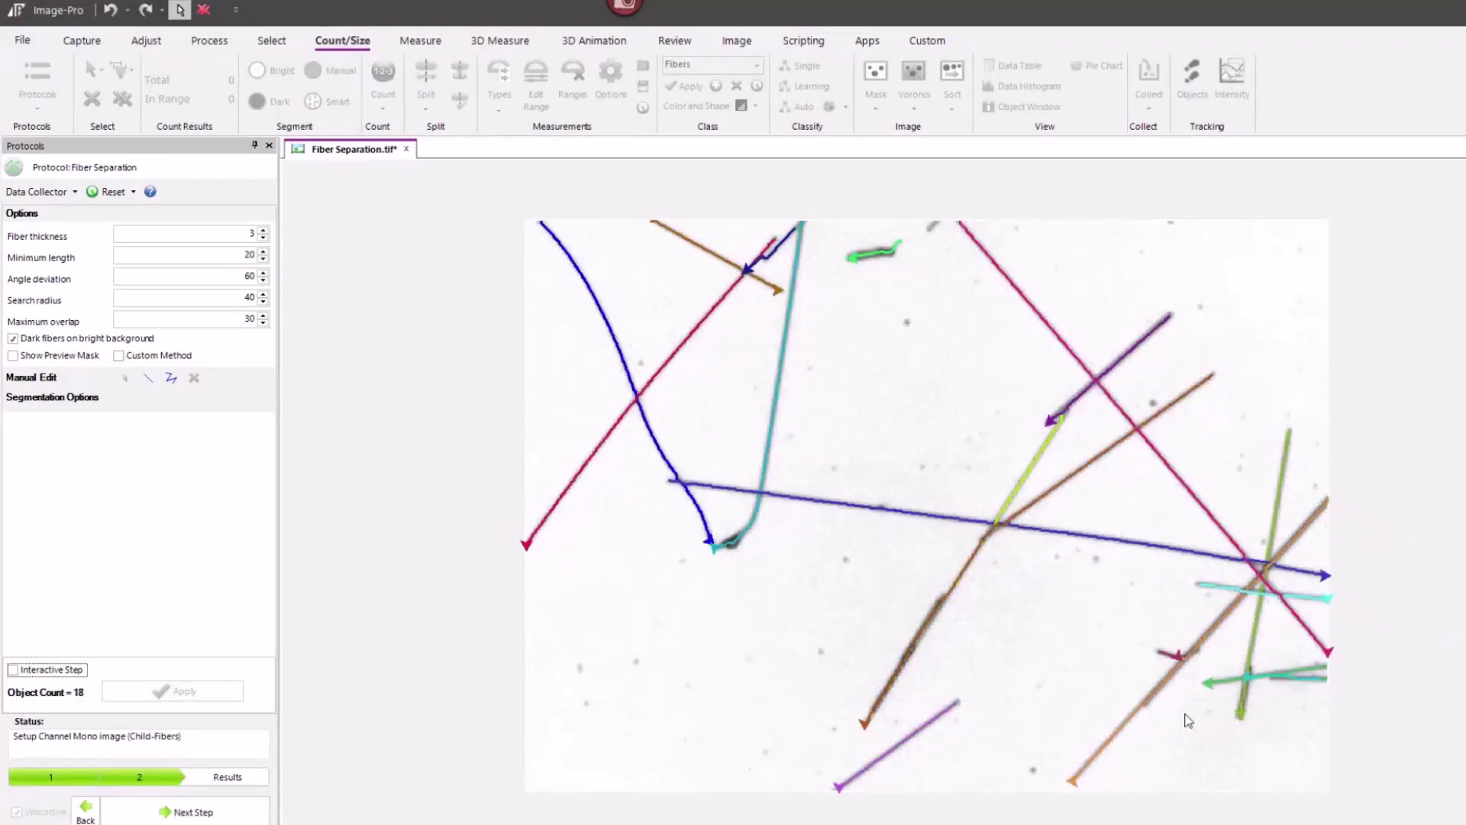
Step: Set the angle deviation to 30, reapply the separation, and inspect the sharply curved fiber
scroll(865, 671, up, 2)
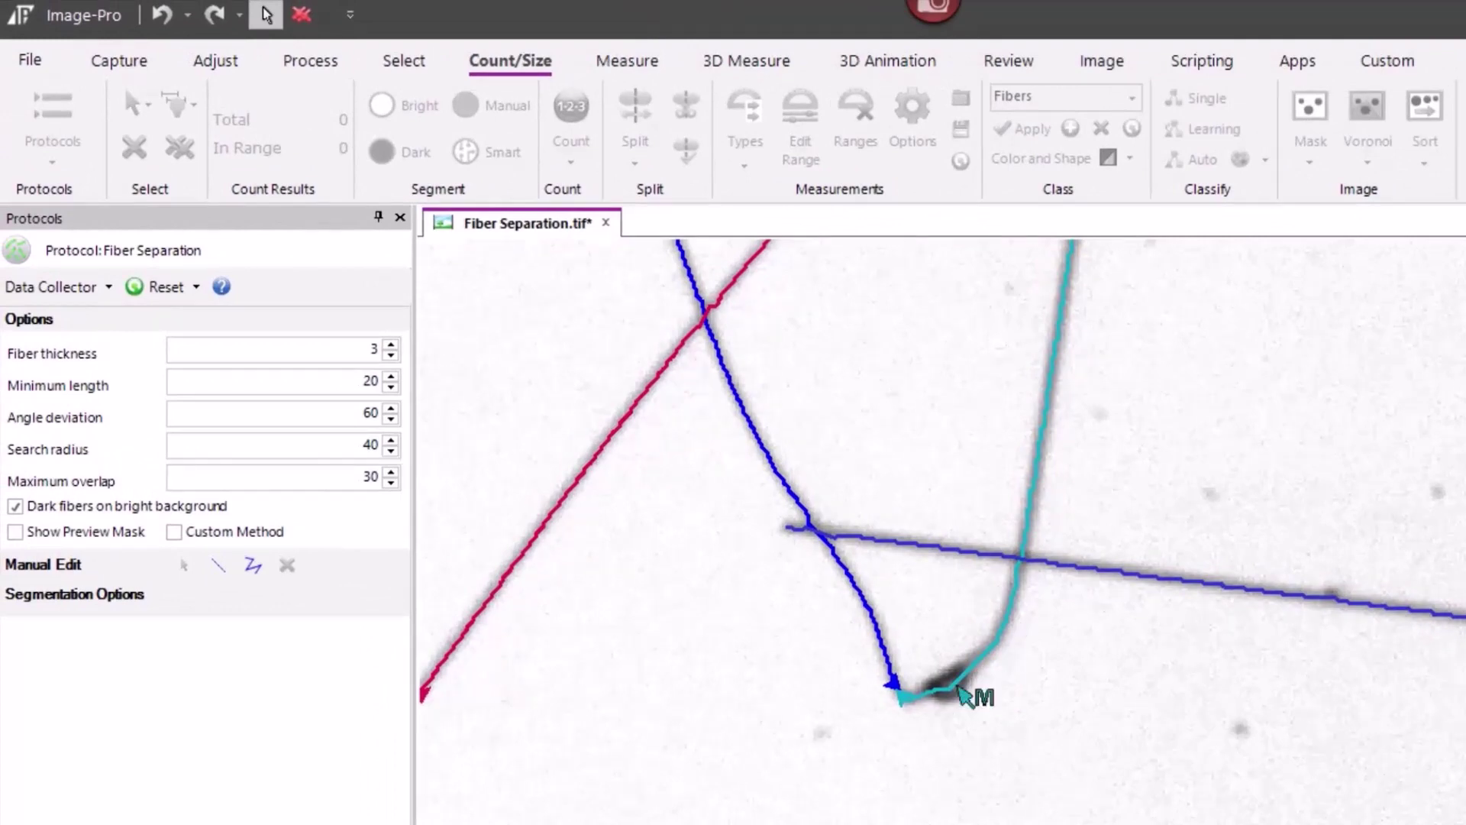
mouse_move(325, 420)
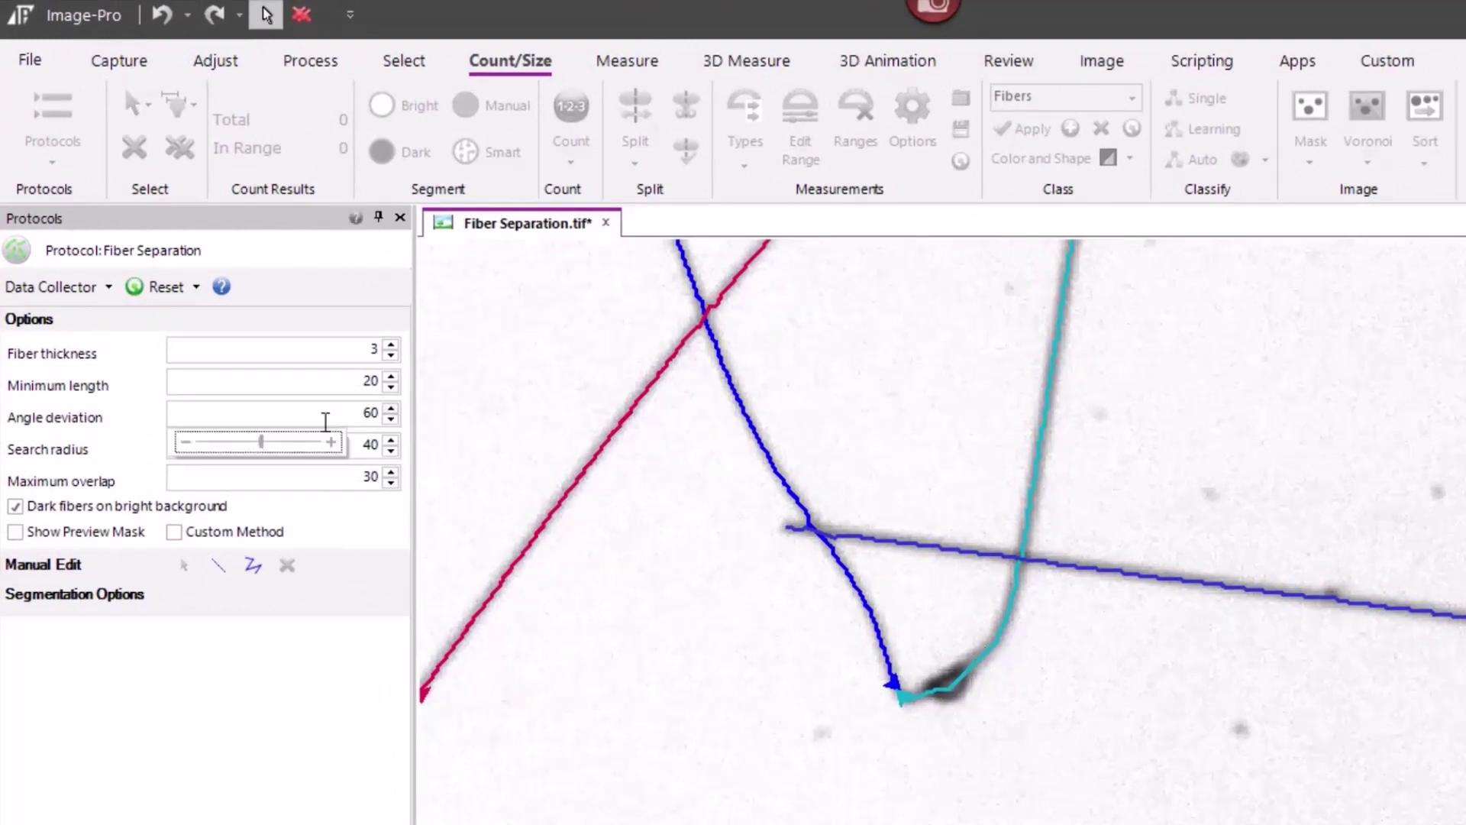
click(337, 412)
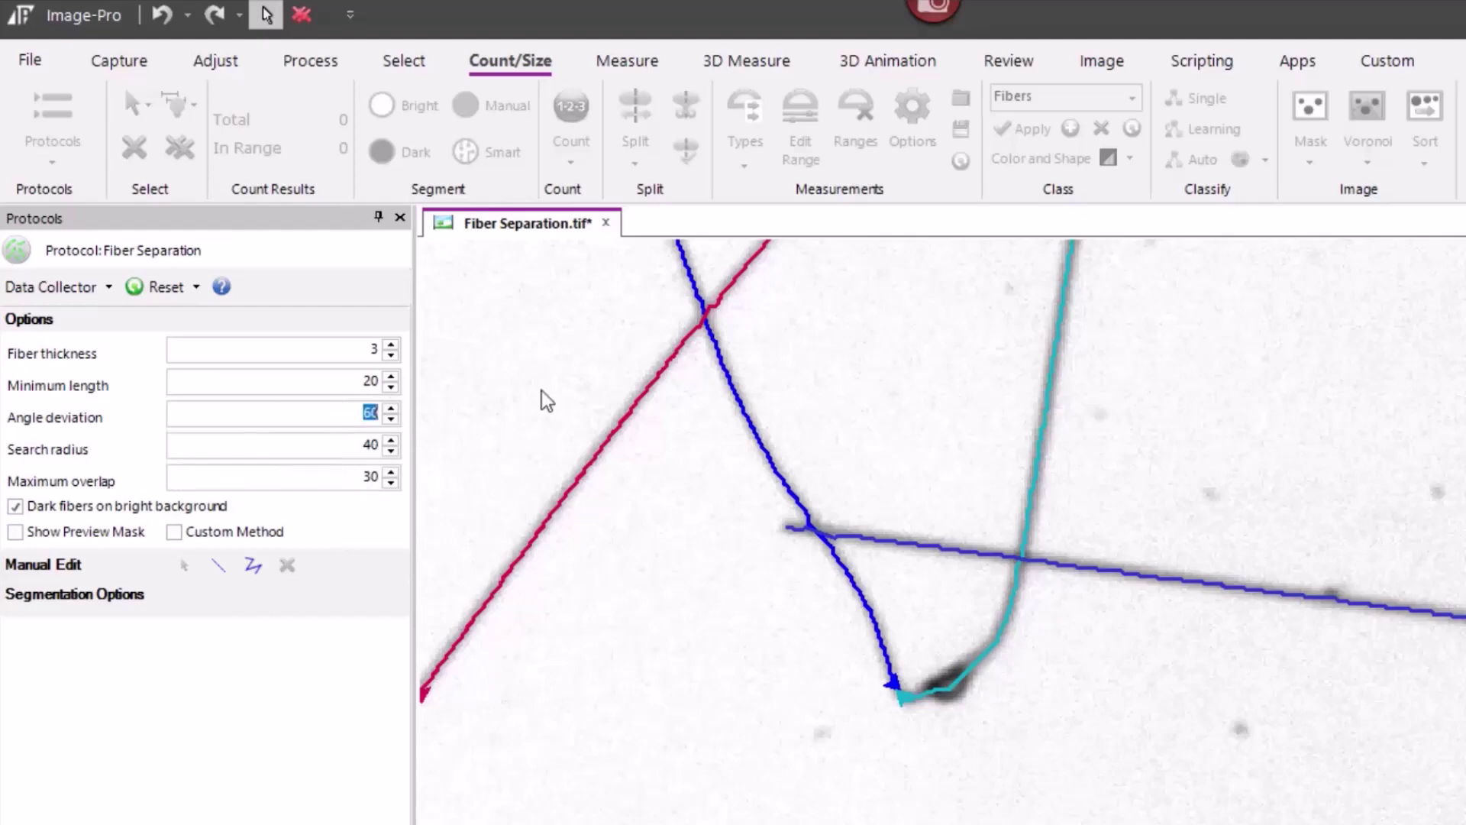
text(30)
key(Return)
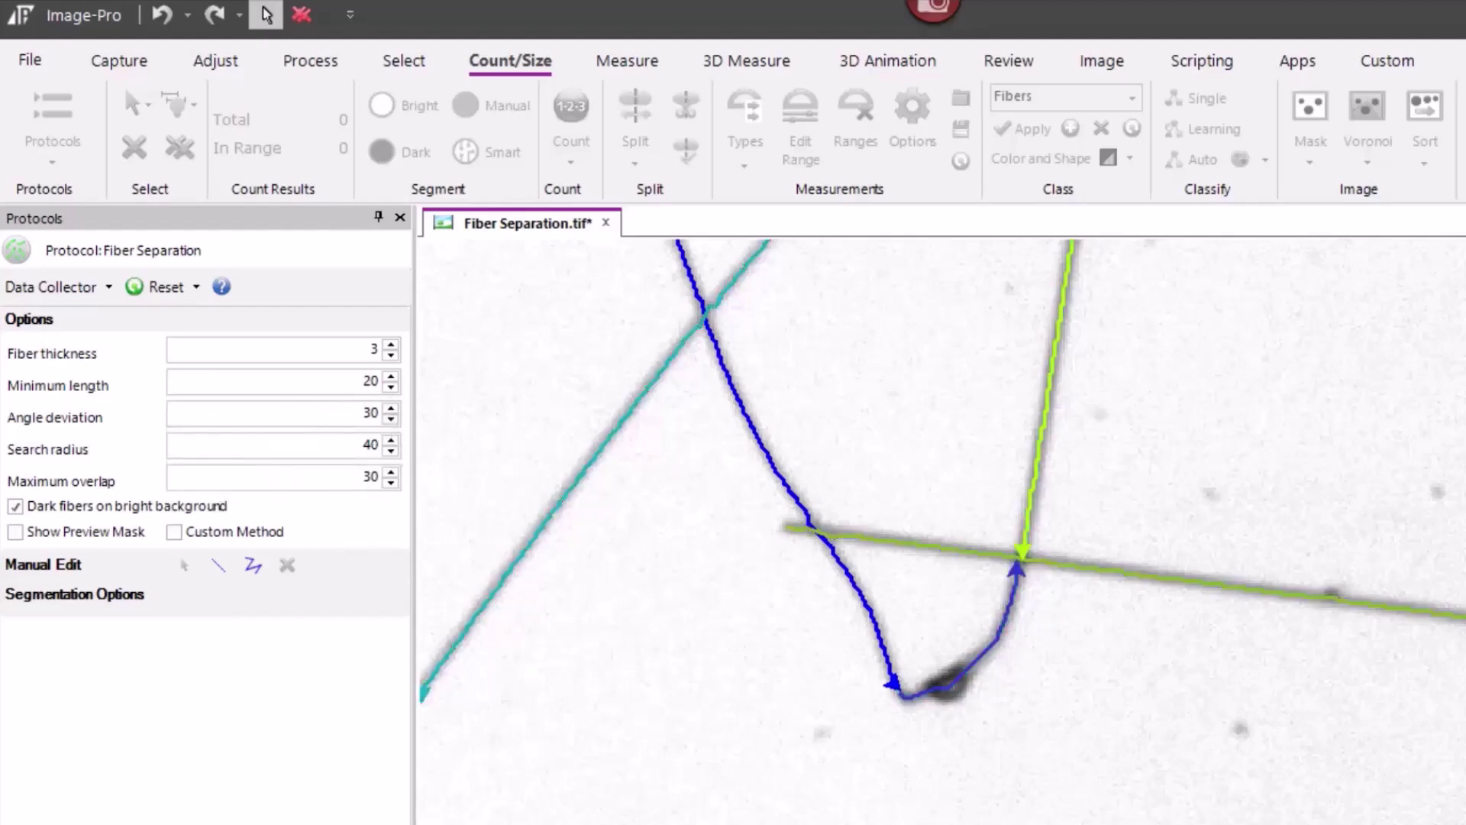
scroll(1024, 680, up, 3)
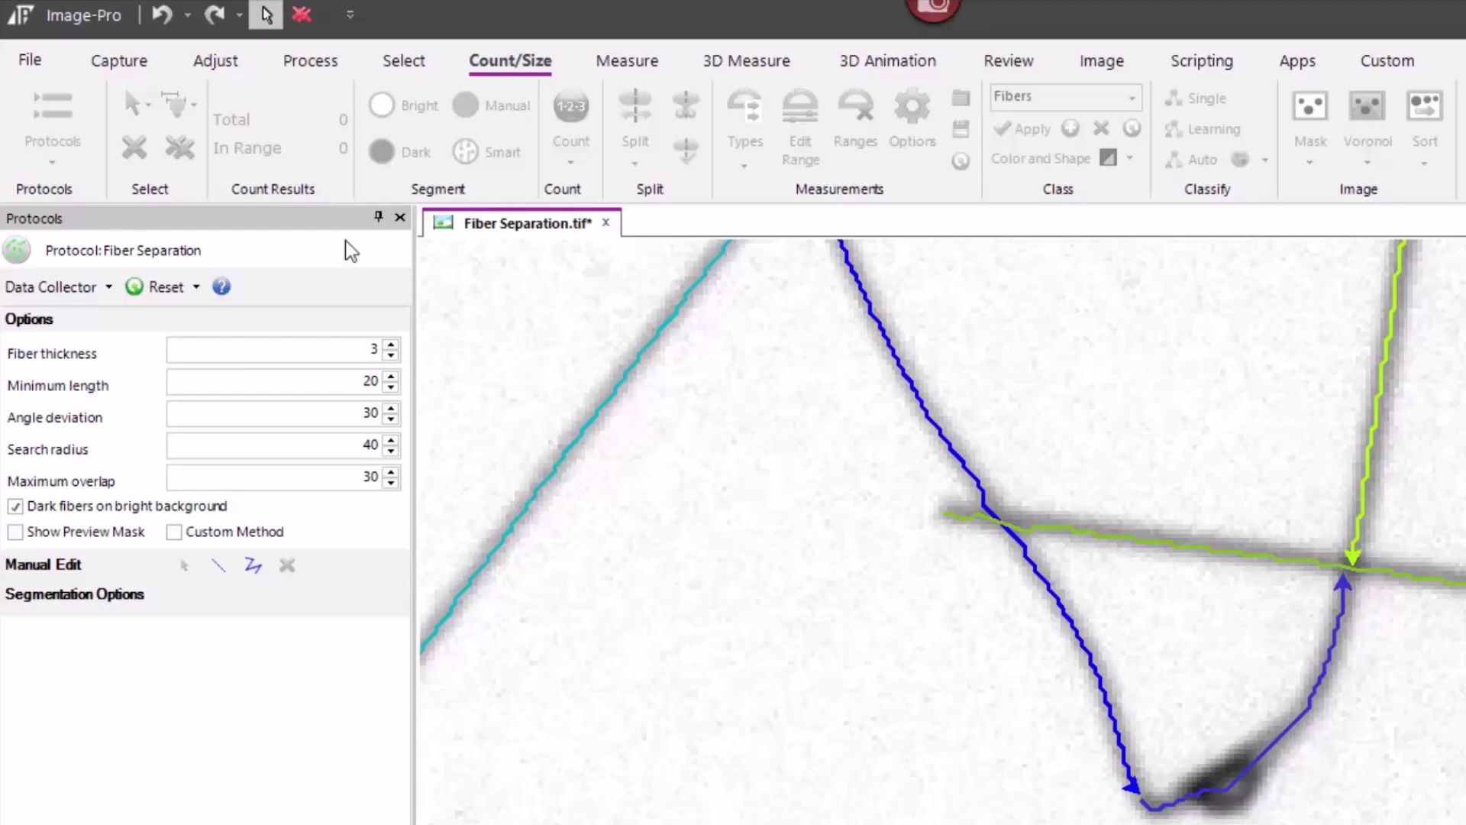
Step: Set the angle deviation back to 60 and reapply the fiber separation
click(350, 413)
text(3)
text(0)
click(390, 413)
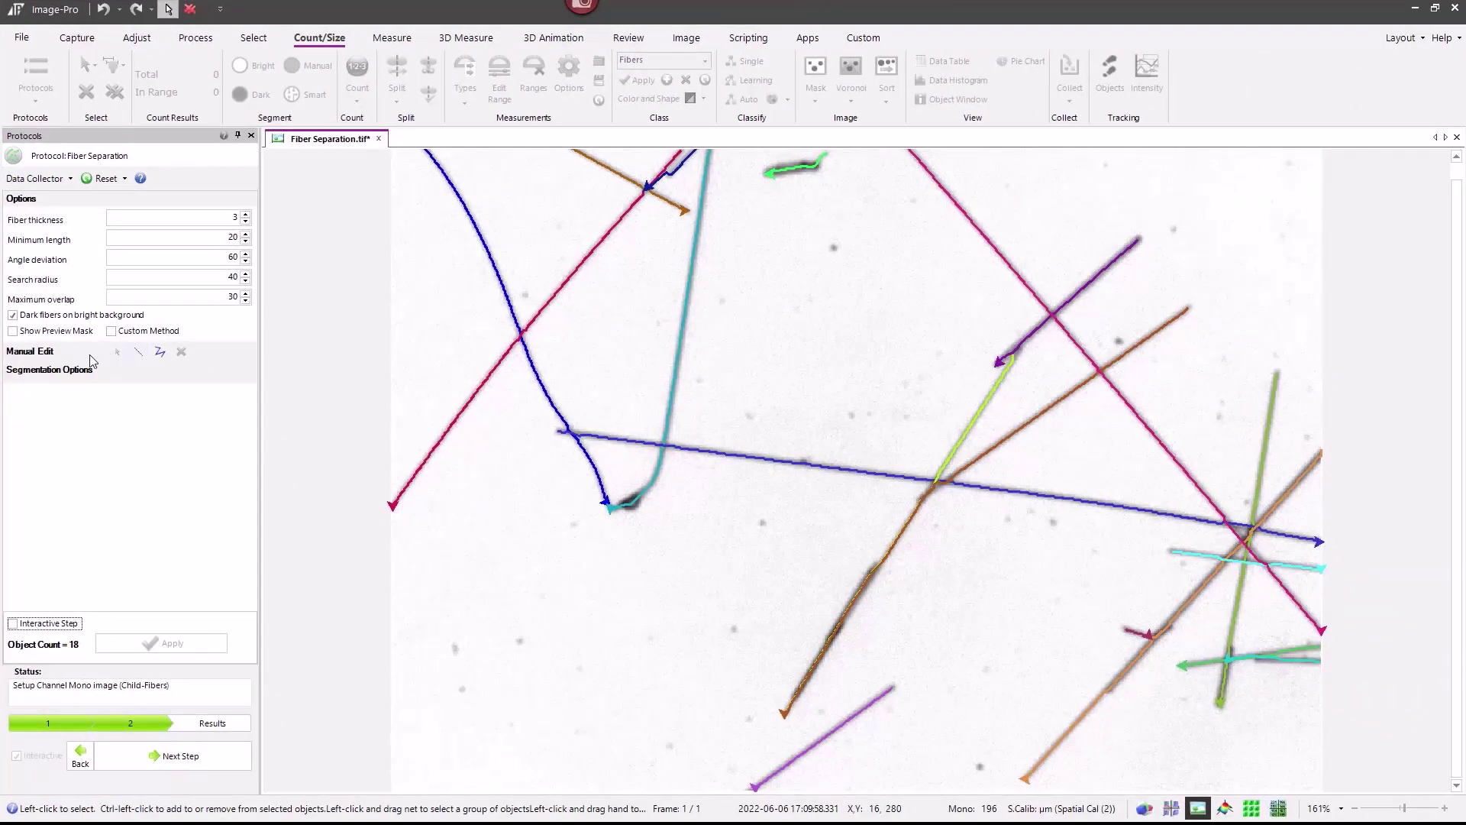
Step: Delete the two incorrectly traced, nearly horizontal fibers near the lower-right edge of the image using manual editing
click(138, 353)
click(118, 355)
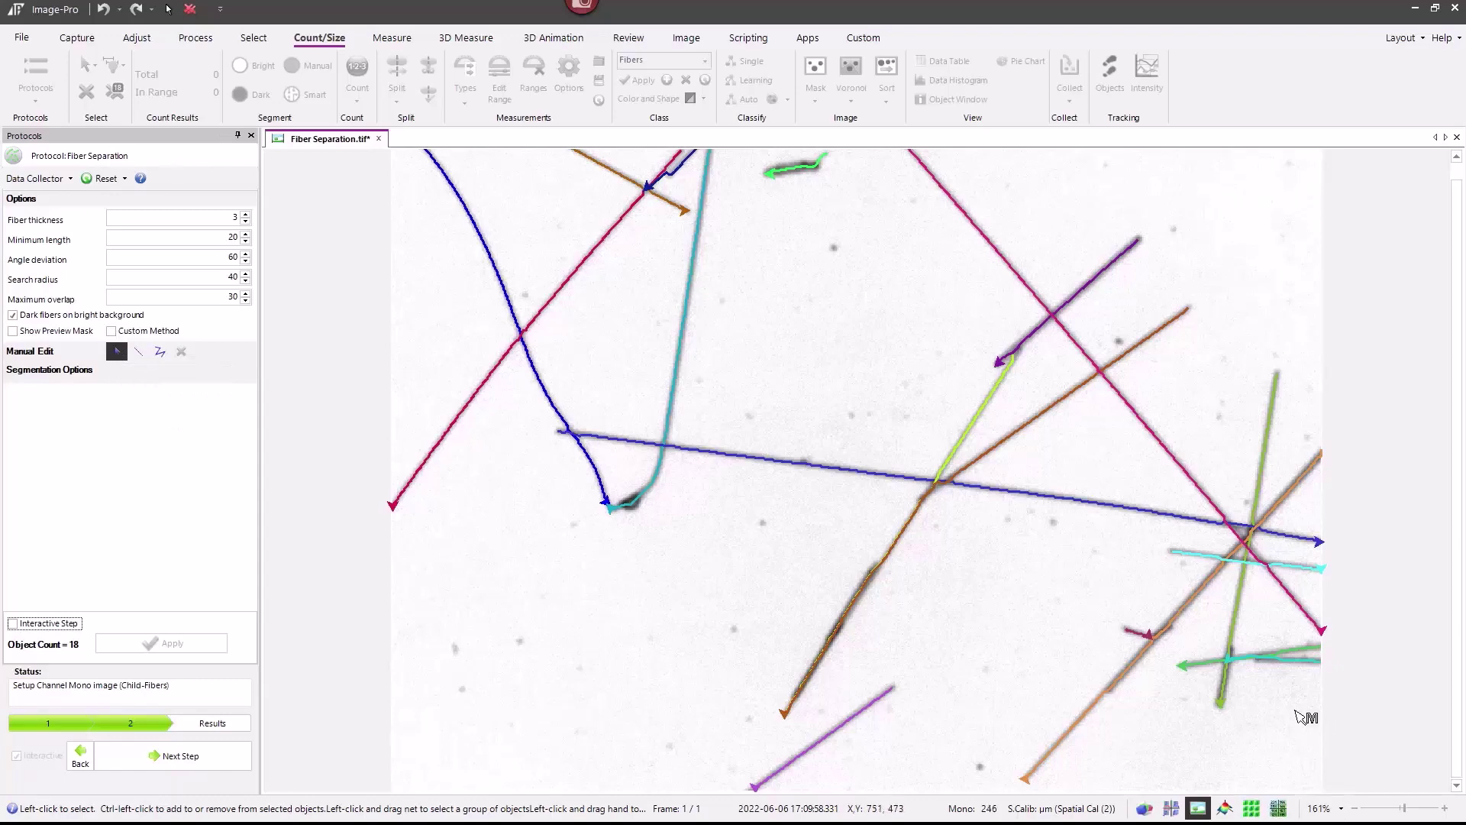
scroll(1298, 680, up, 1)
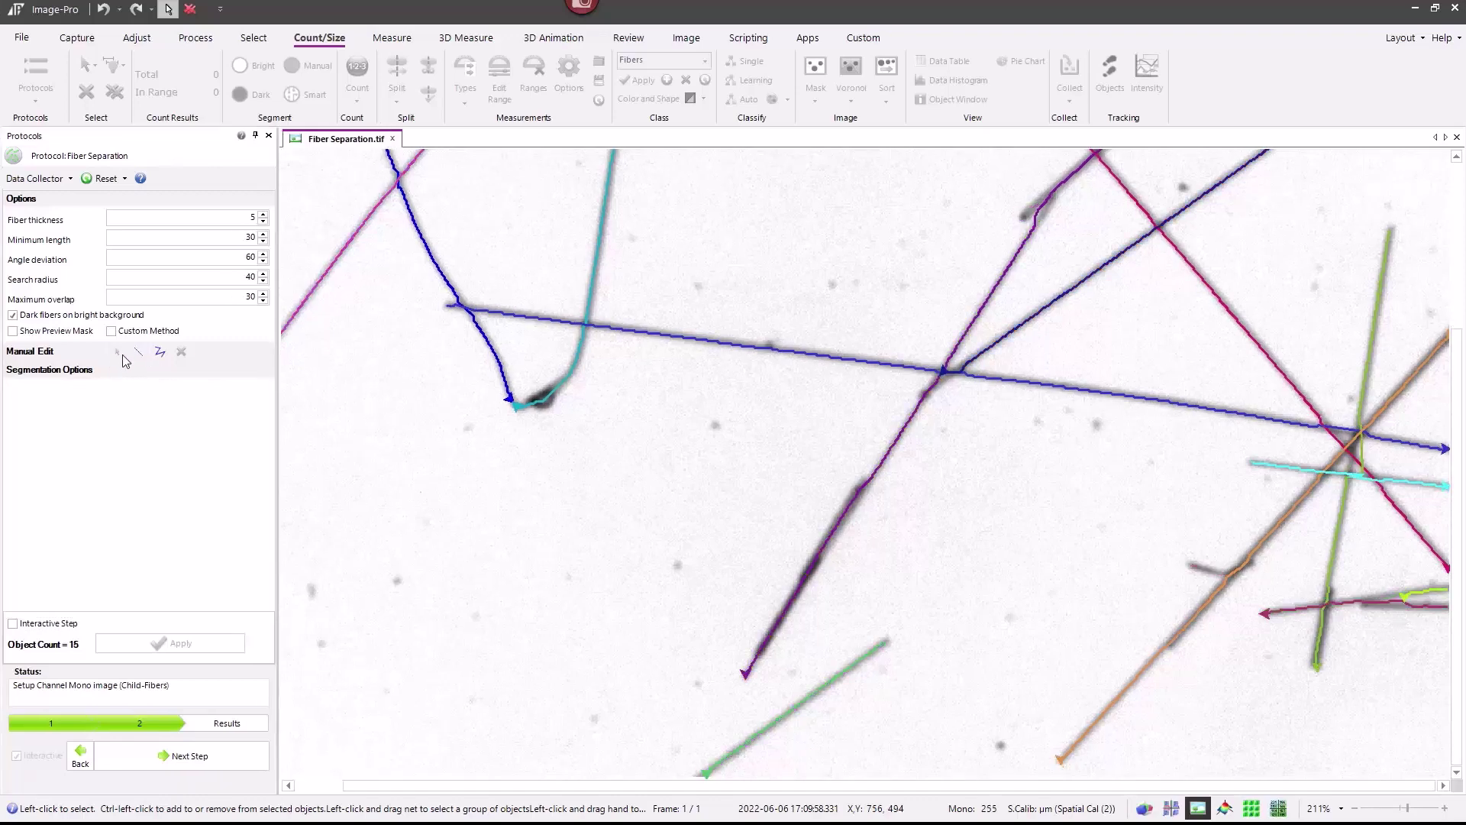
click(117, 351)
click(1379, 603)
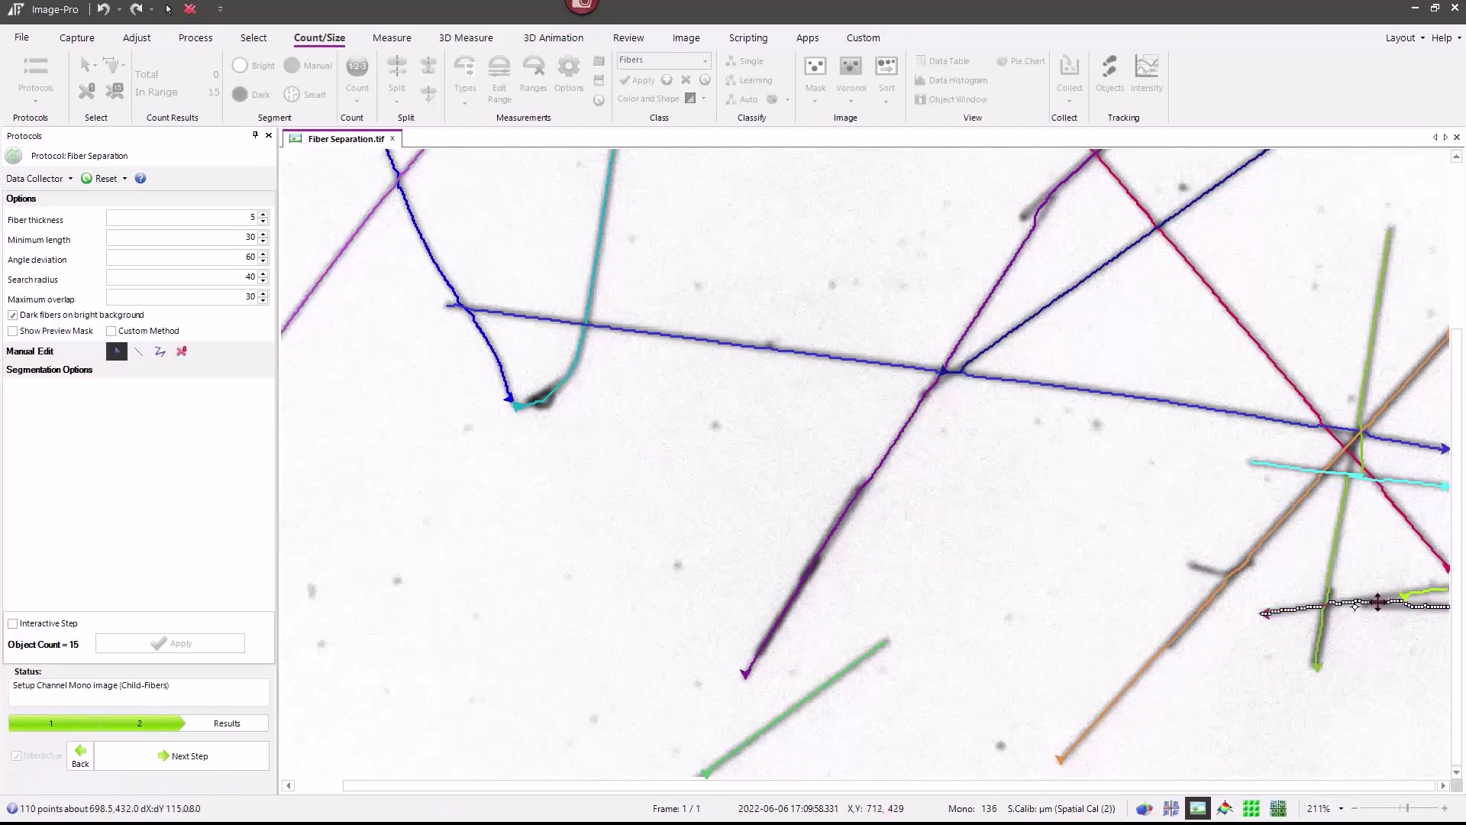
click(180, 352)
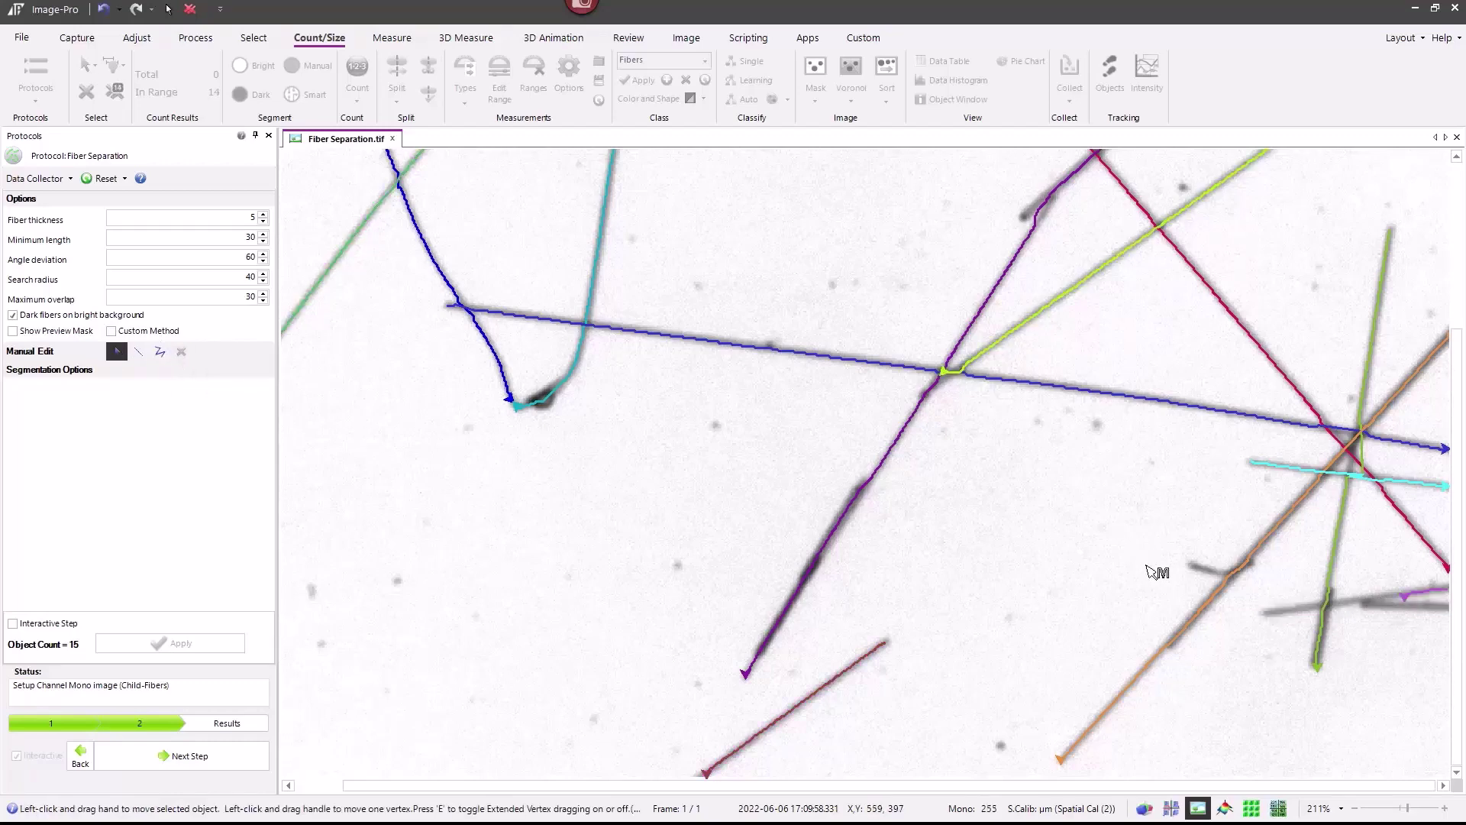
click(1423, 595)
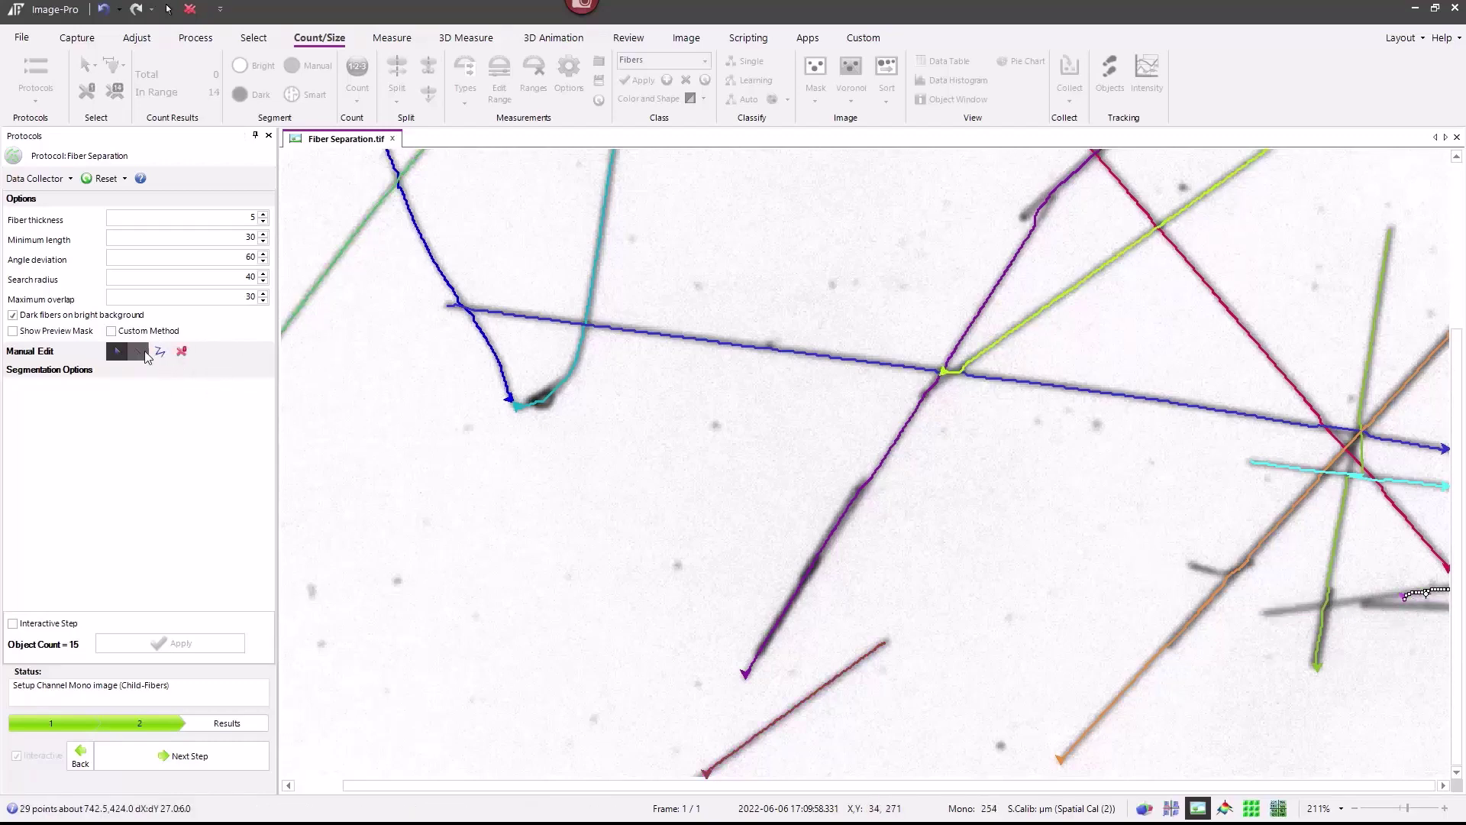
click(180, 352)
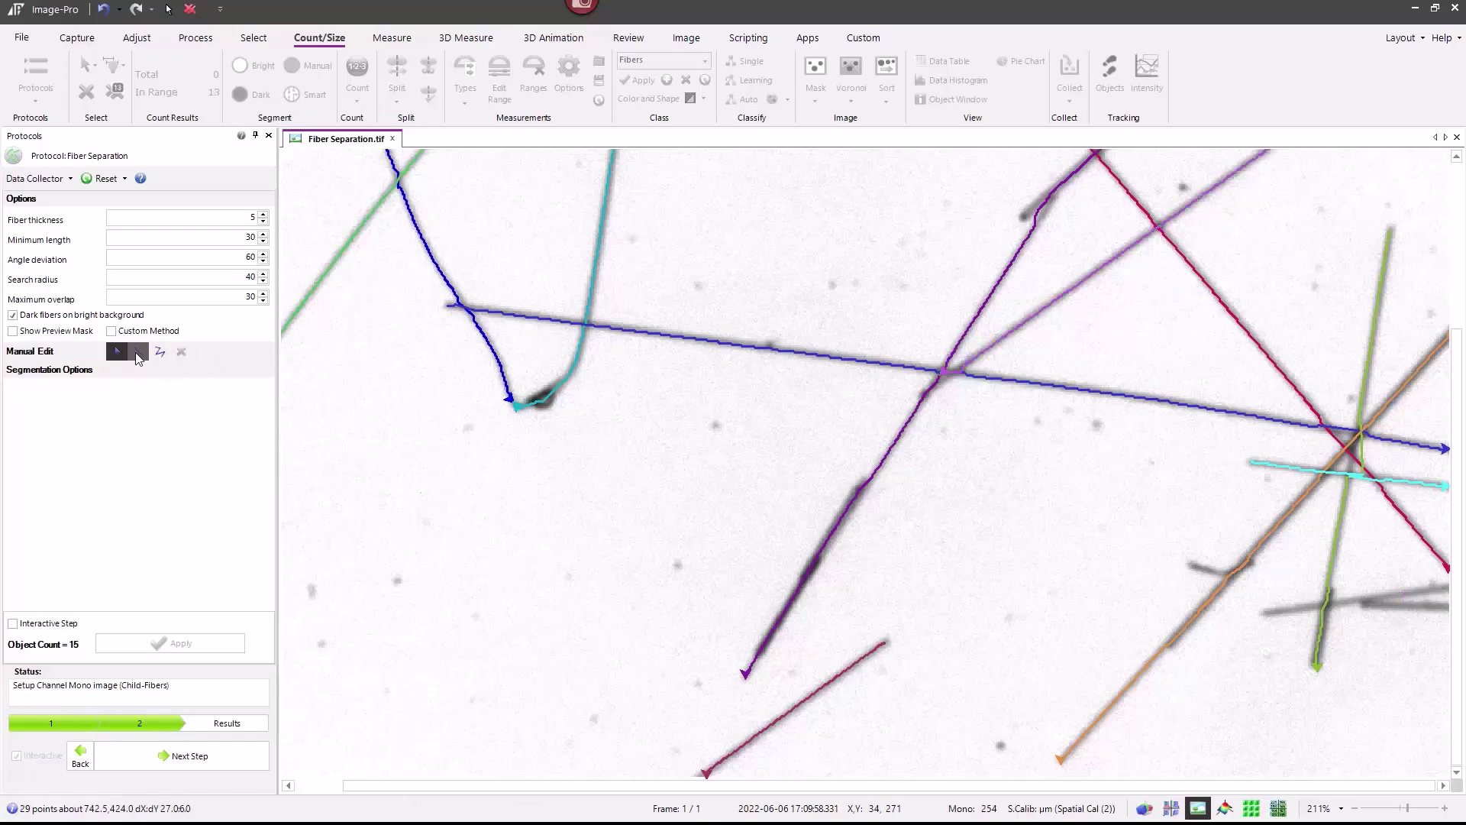
Step: Draw straight replacement lines over the two nearly horizontal fibers at the image's lower right, about 3.3 µm and 1.4 µm long
click(138, 352)
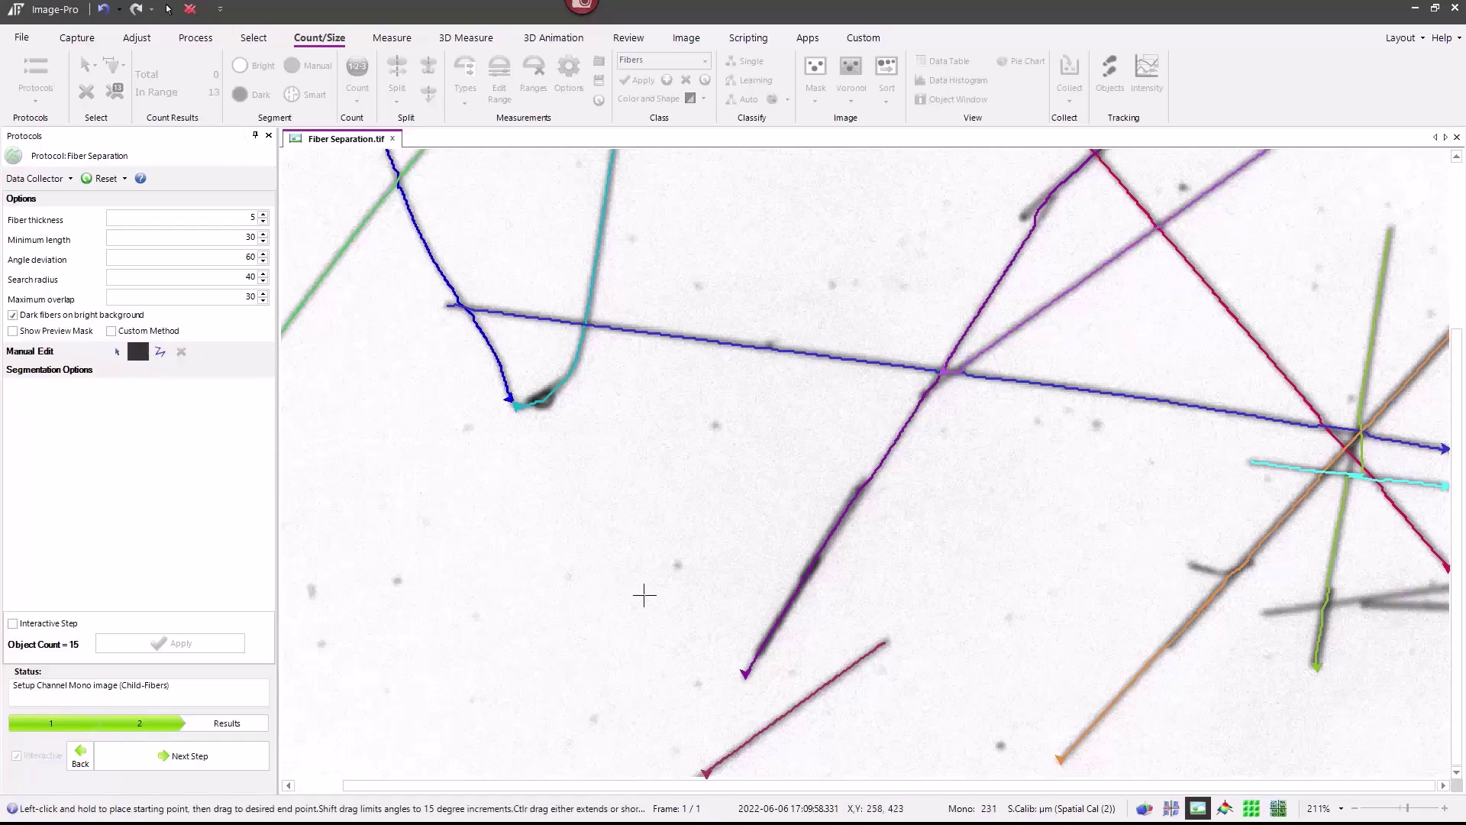
drag(1267, 613, 1445, 586)
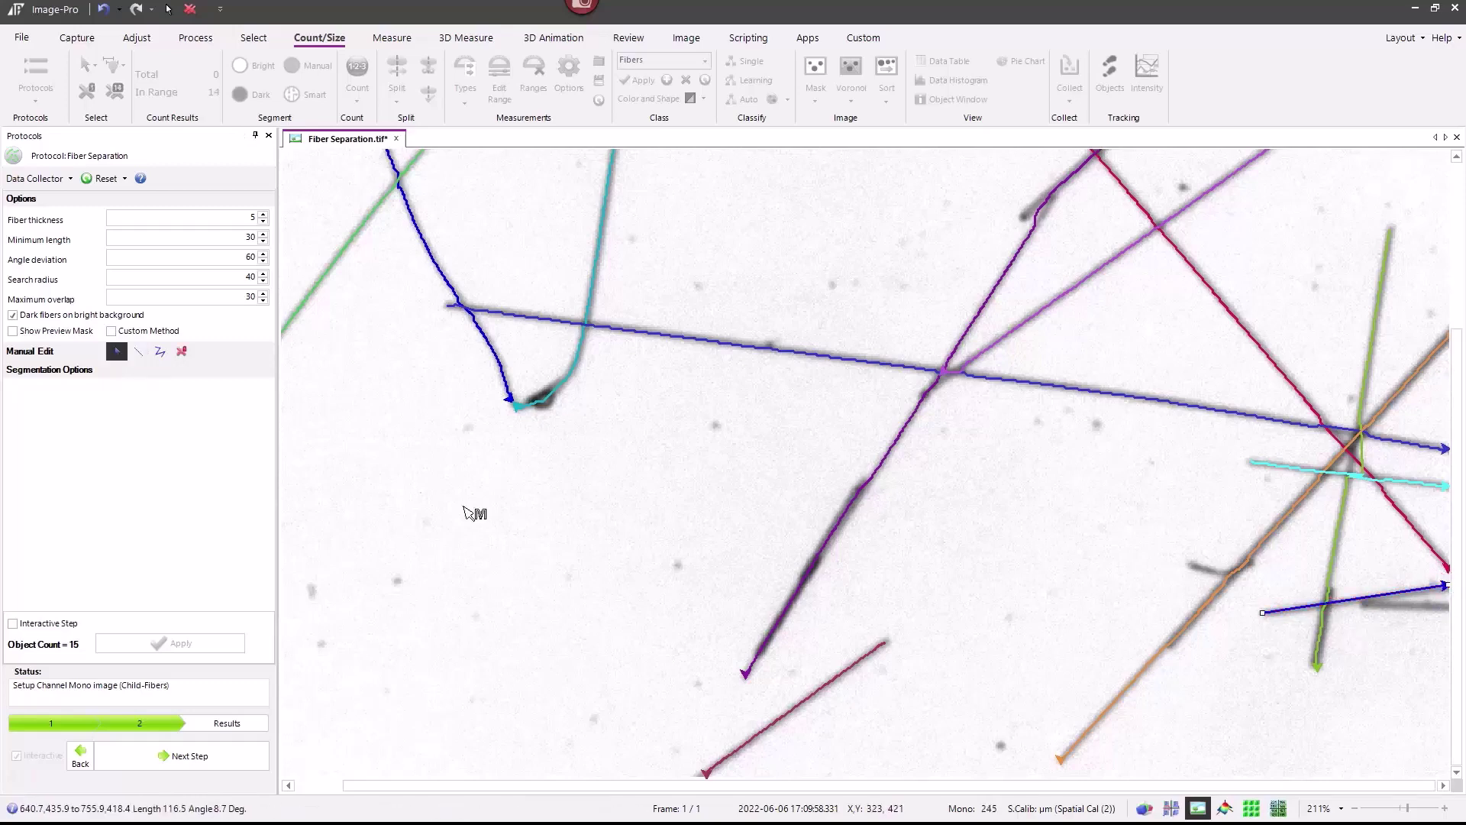
click(138, 351)
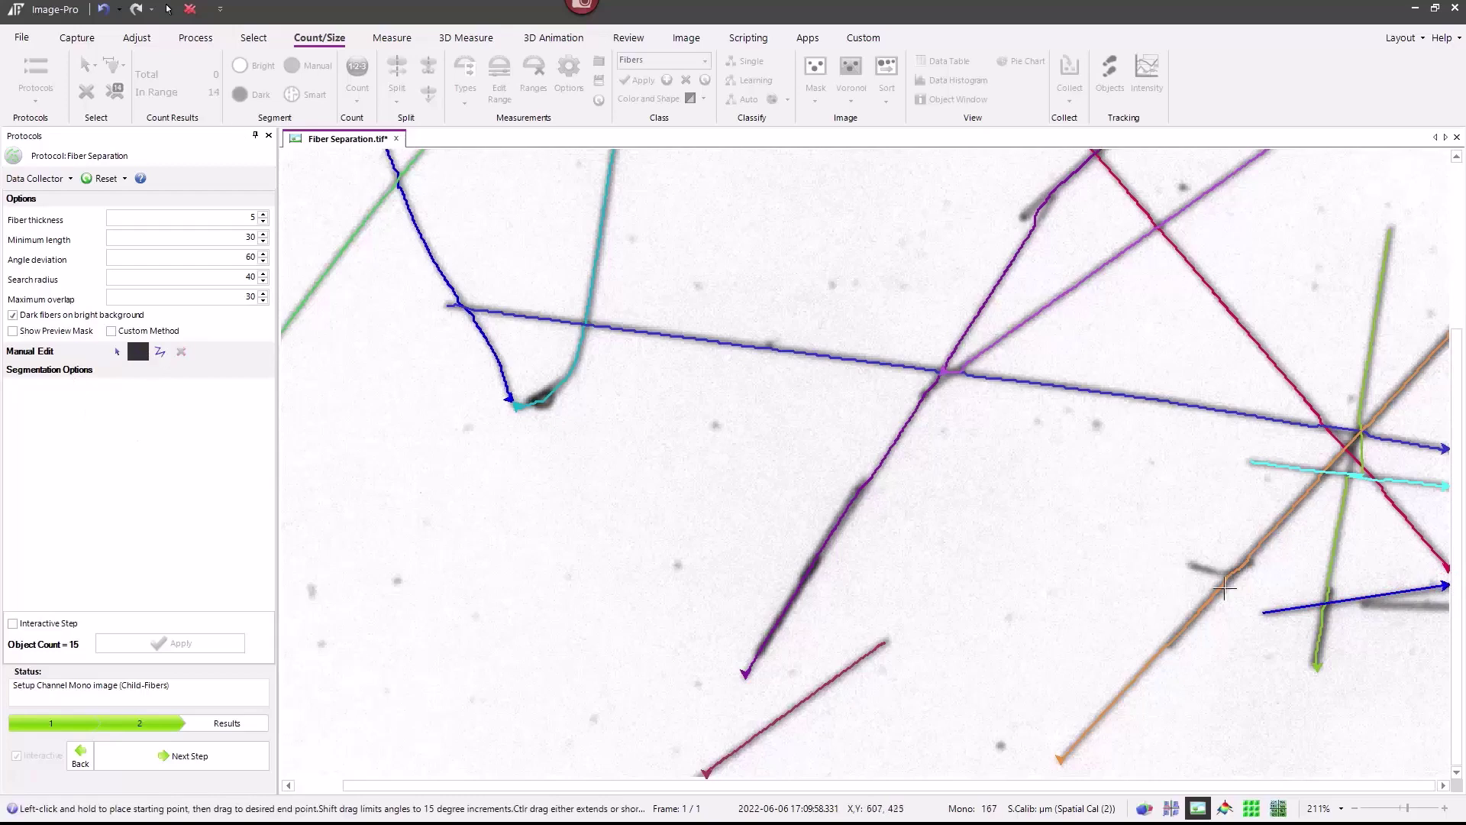
drag(1367, 604, 1448, 608)
right_click(1446, 609)
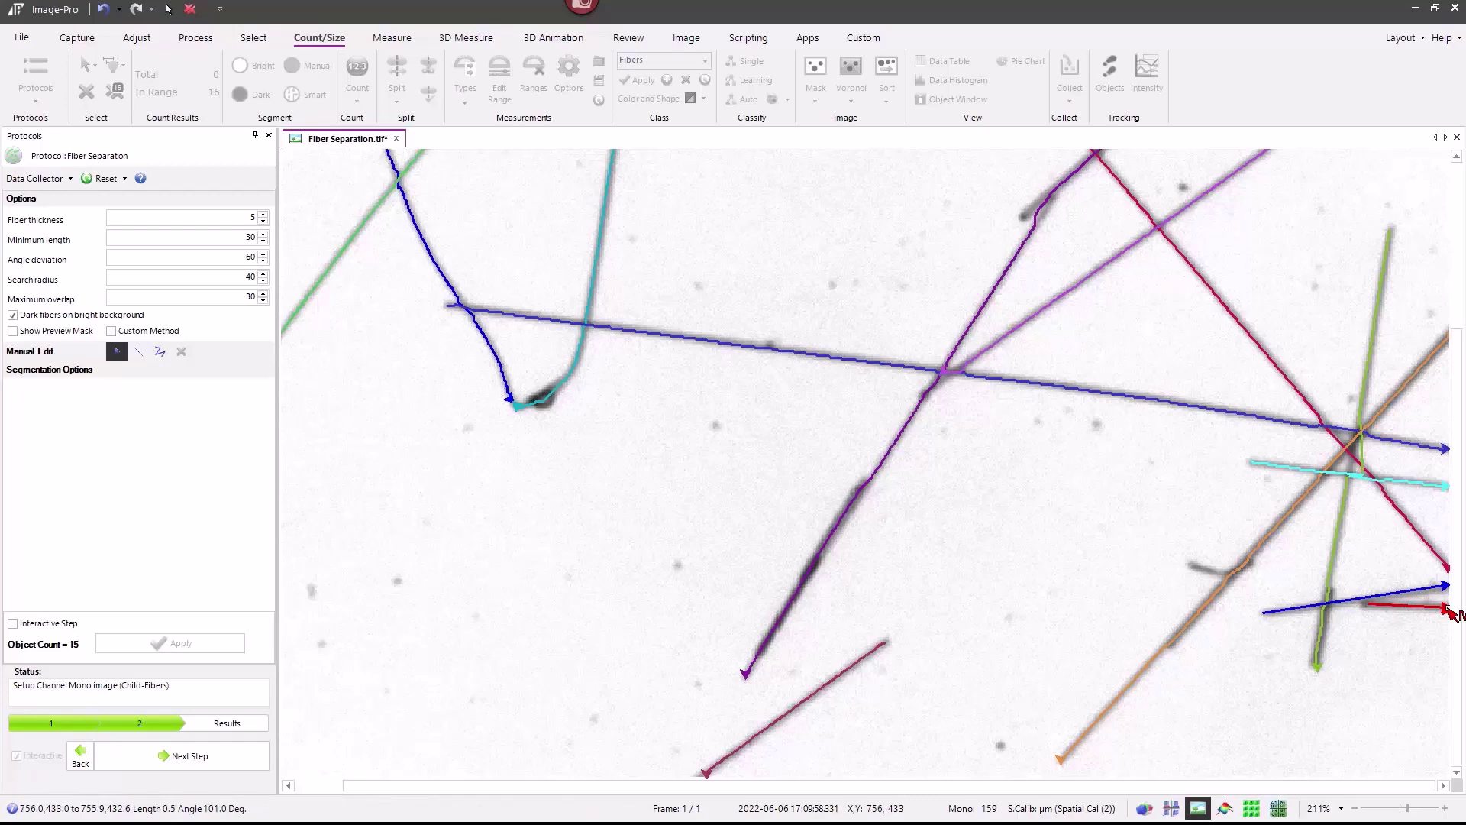
Step: Advance to the protocol results, review the collected fiber length, angle and thickness measurements, and finish the protocol
click(189, 756)
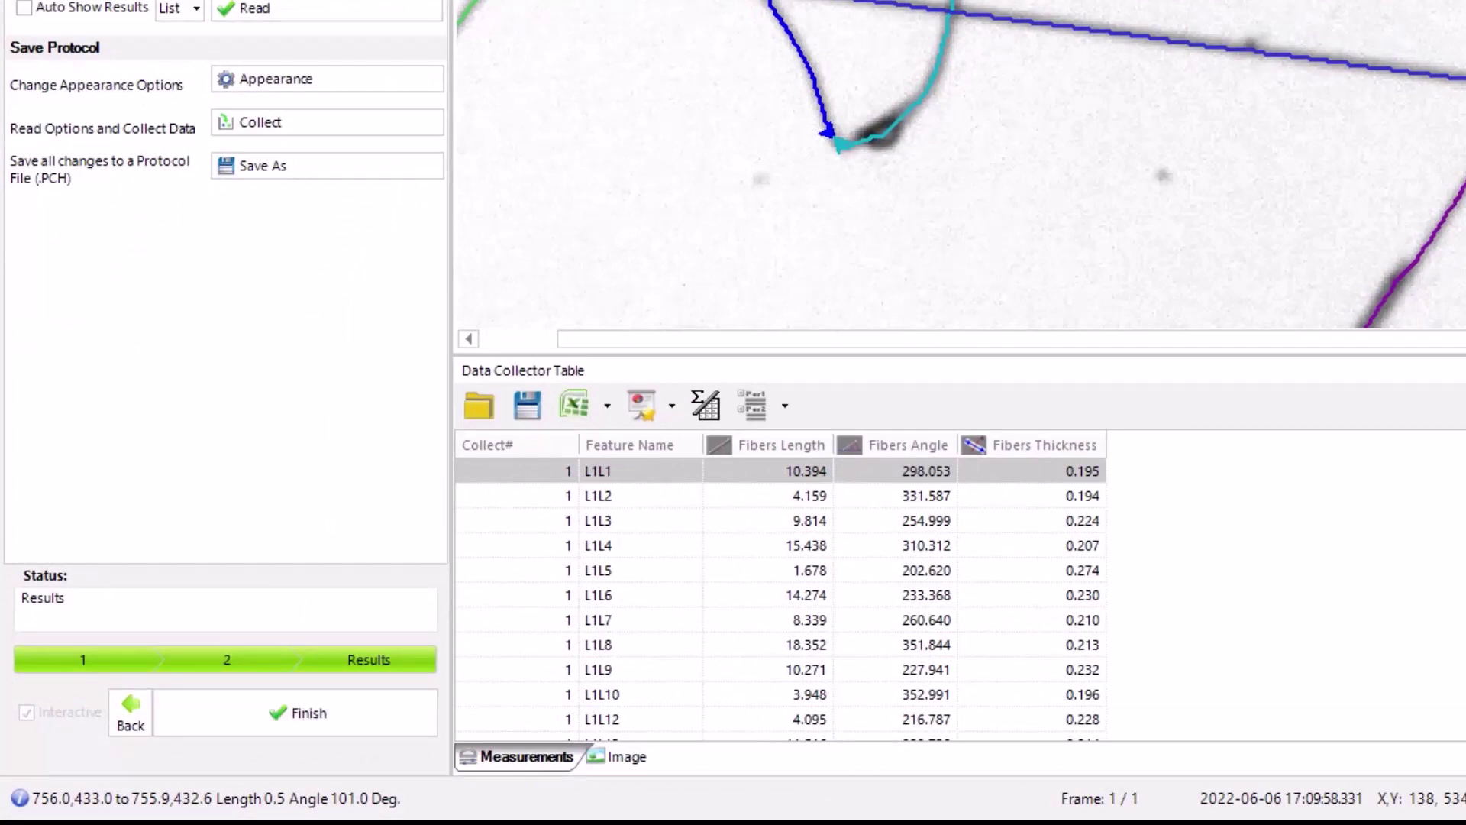
scroll(779, 596, down, 2)
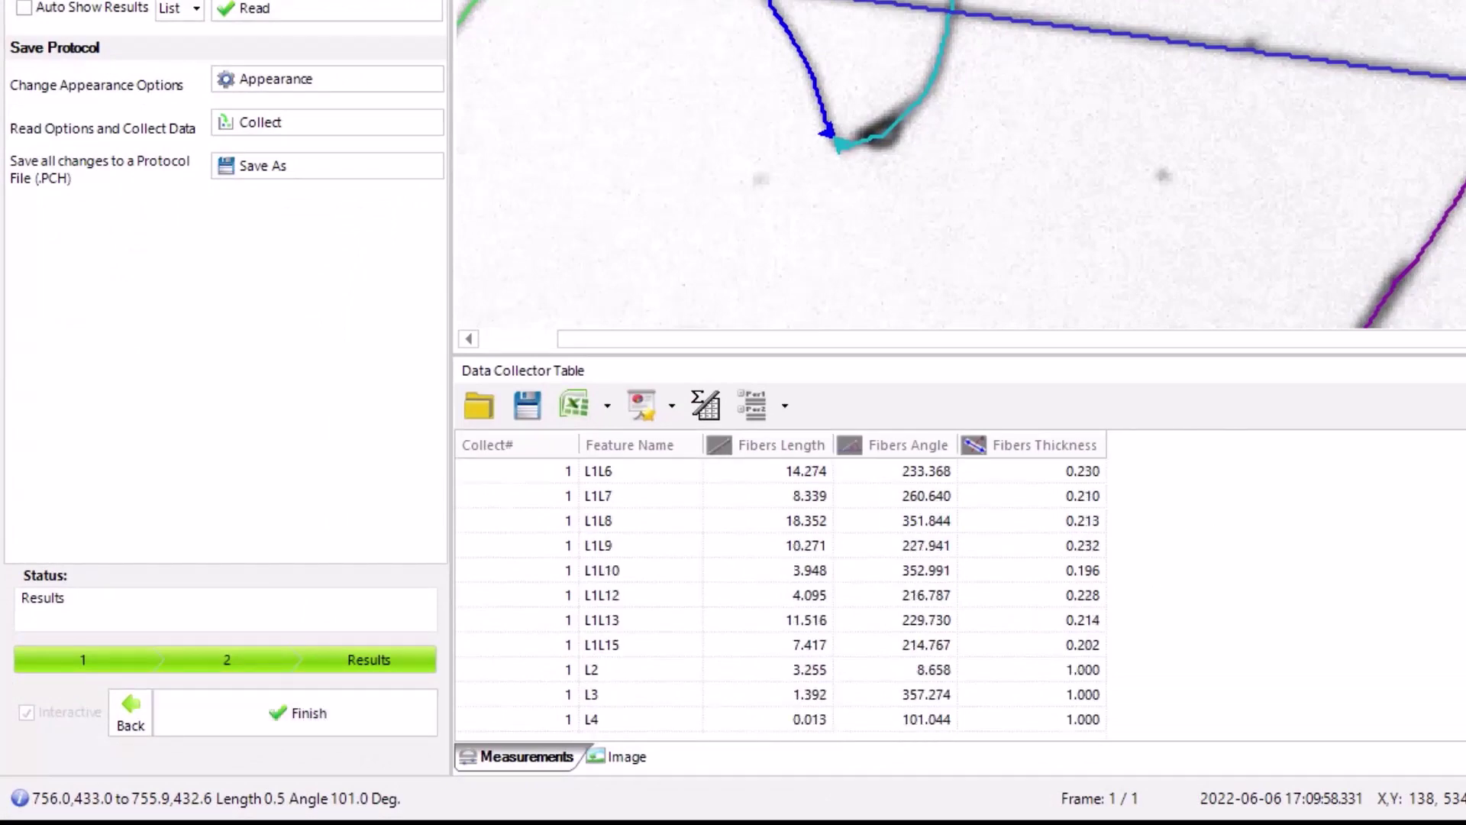
scroll(779, 596, up, 1)
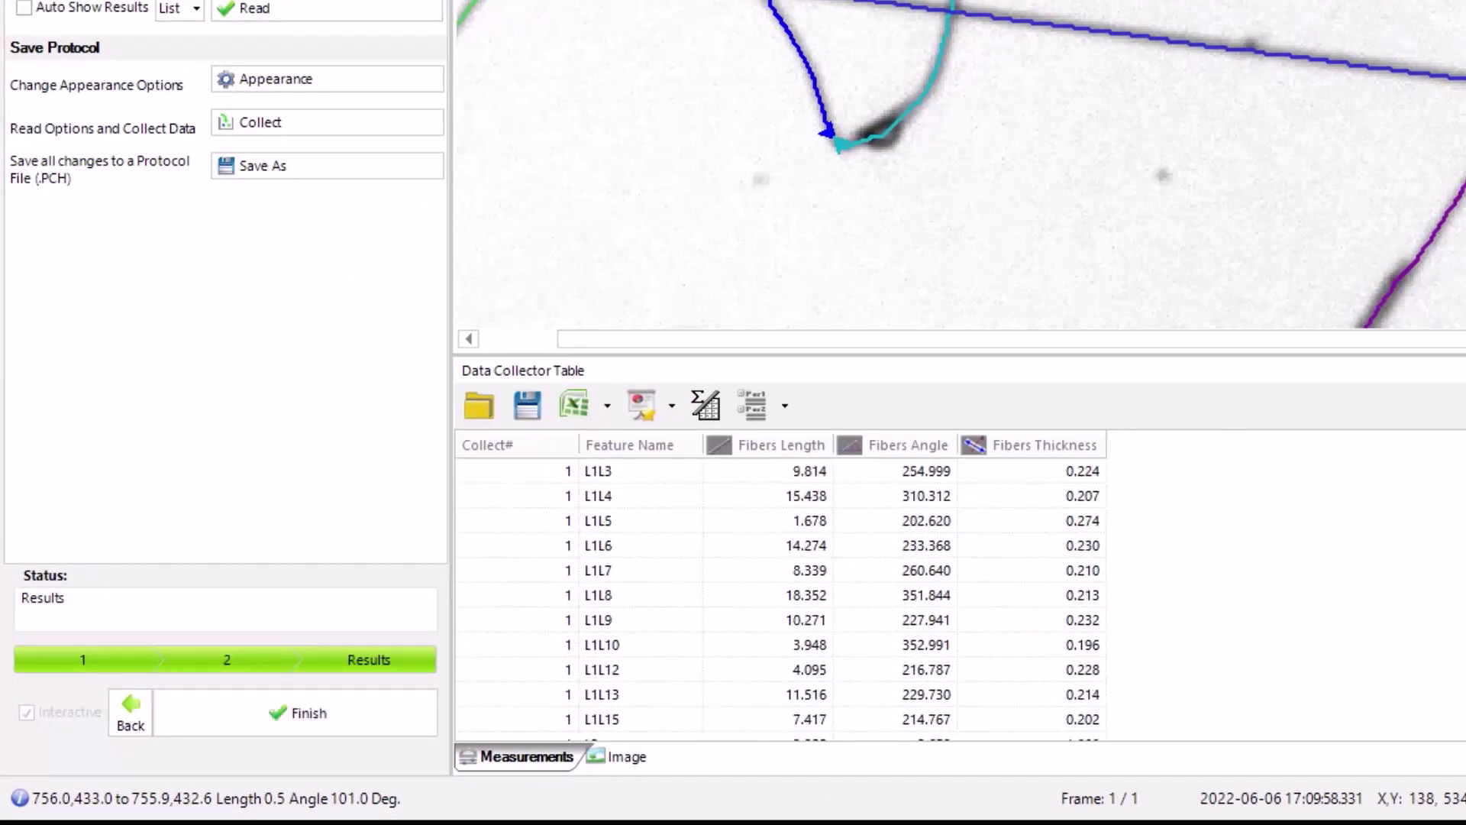
click(268, 723)
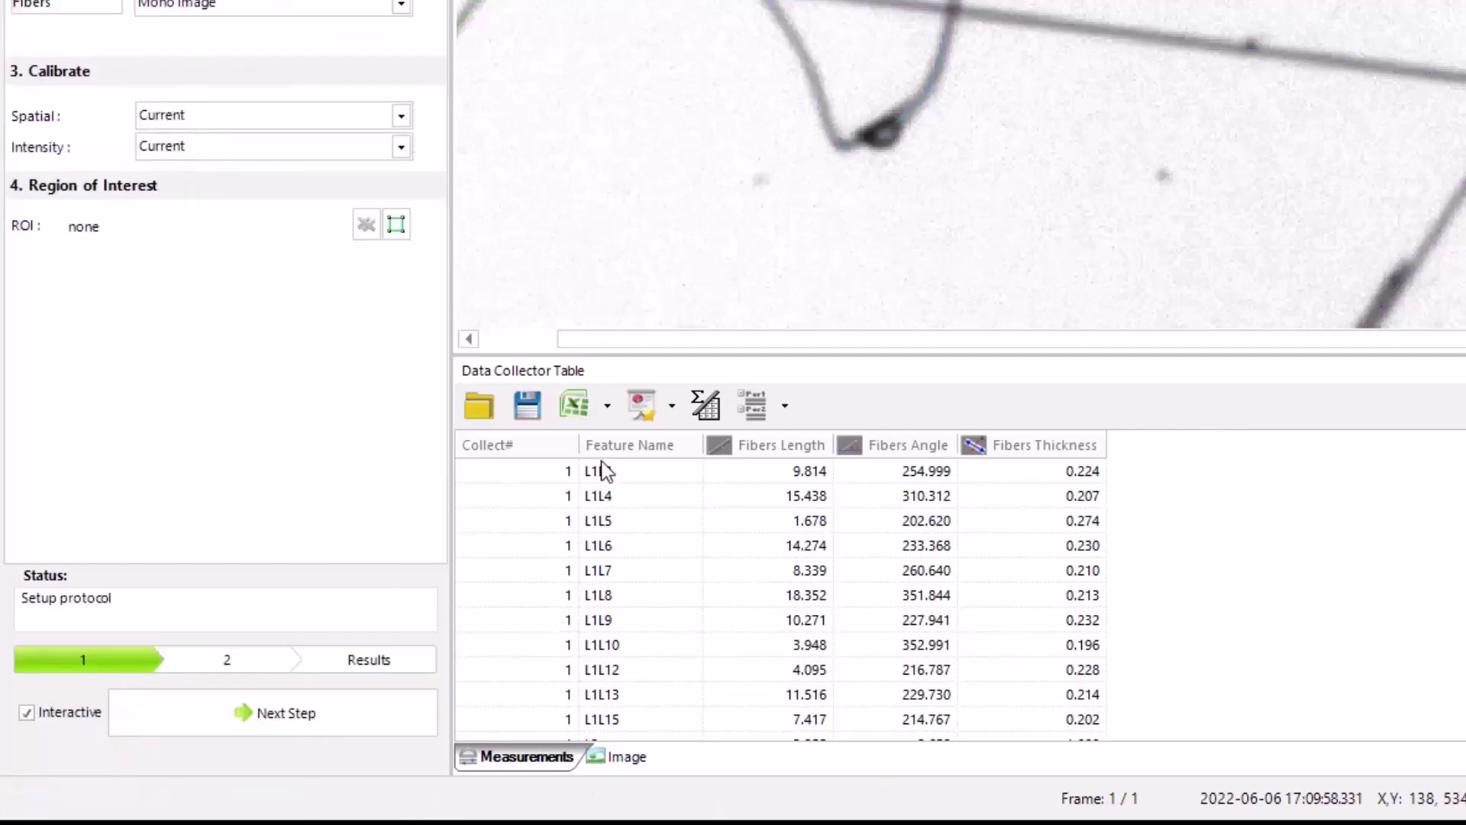